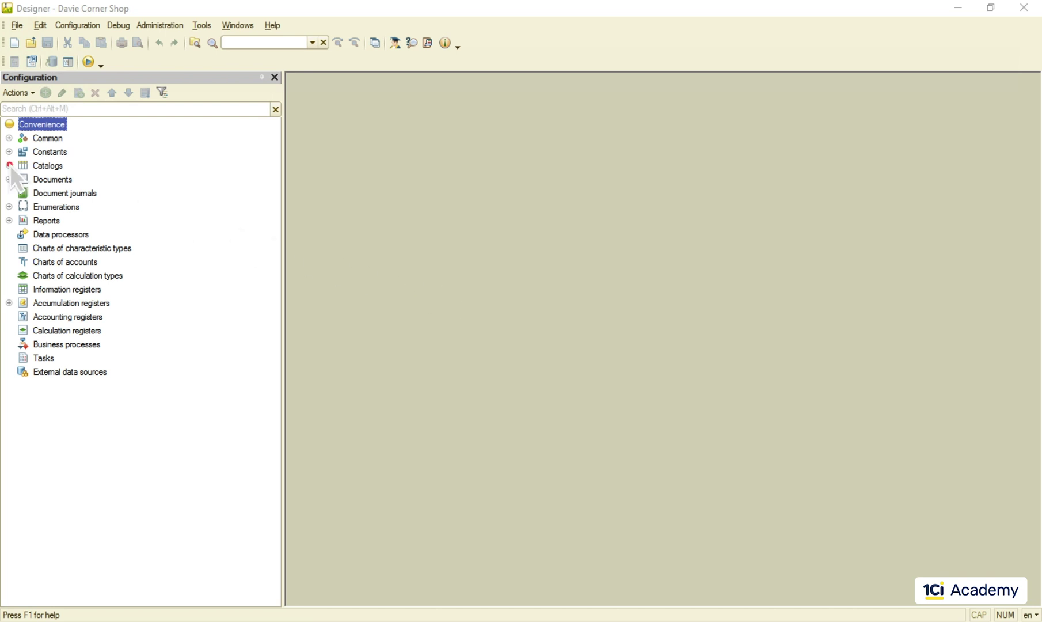
Step: View the Products catalog's Data settings and its standard attributes list
{"action": "left_click", "coordinate": [9, 165]}
{"action": "double_click", "coordinate": [46, 180]}
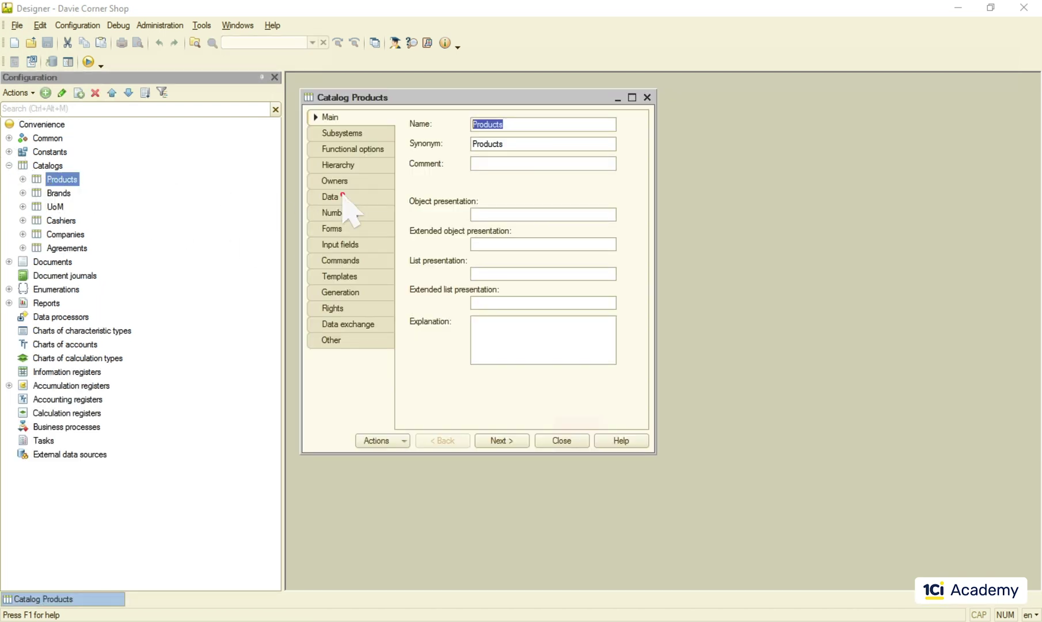
{"action": "left_click", "coordinate": [342, 195]}
{"action": "left_click", "coordinate": [455, 397]}
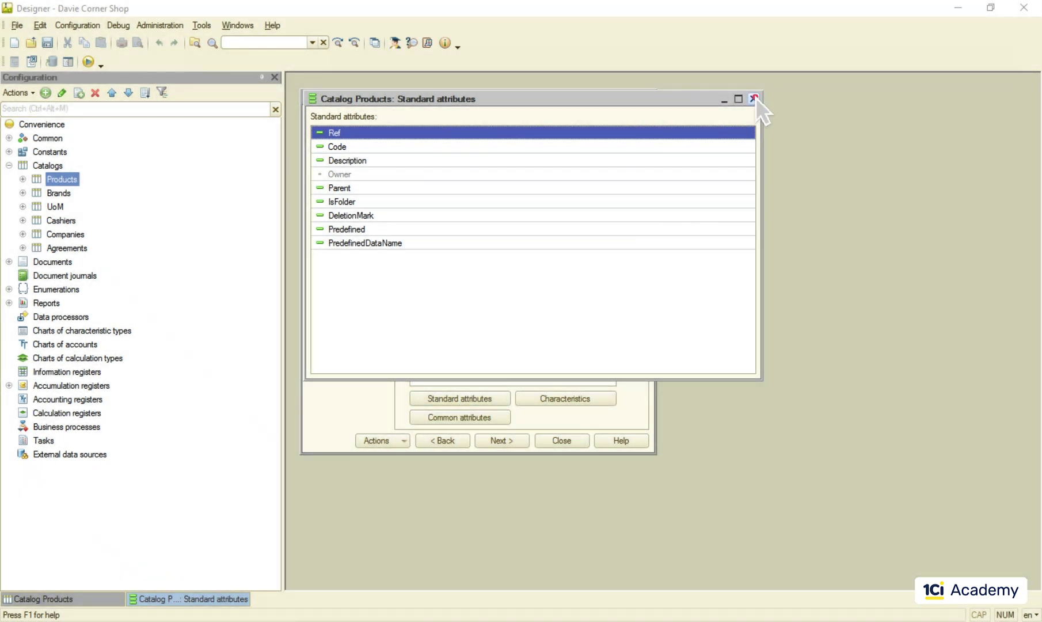
{"action": "left_click", "coordinate": [754, 99]}
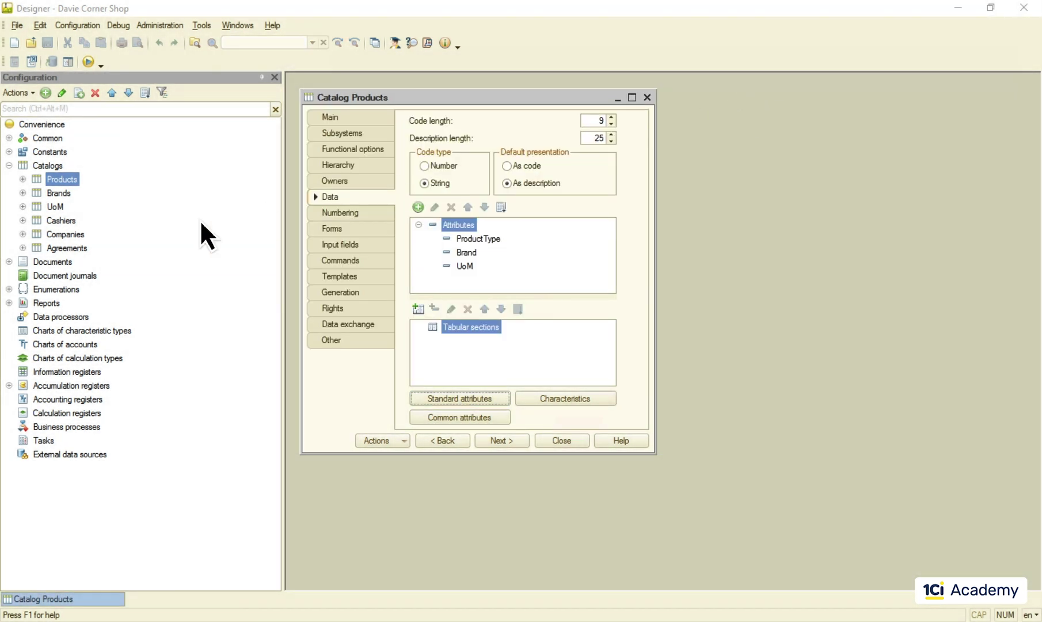
Step: View the Sales document's Data settings and its standard attributes list
{"action": "left_click", "coordinate": [9, 261]}
{"action": "double_click", "coordinate": [63, 302]}
{"action": "left_click", "coordinate": [696, 163]}
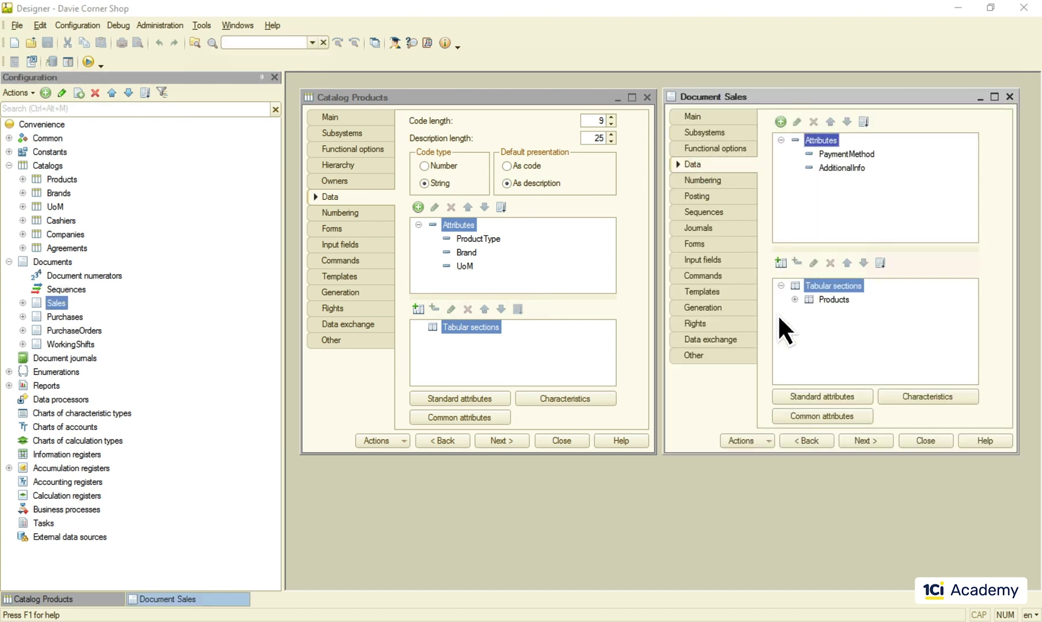
{"action": "left_click", "coordinate": [821, 395]}
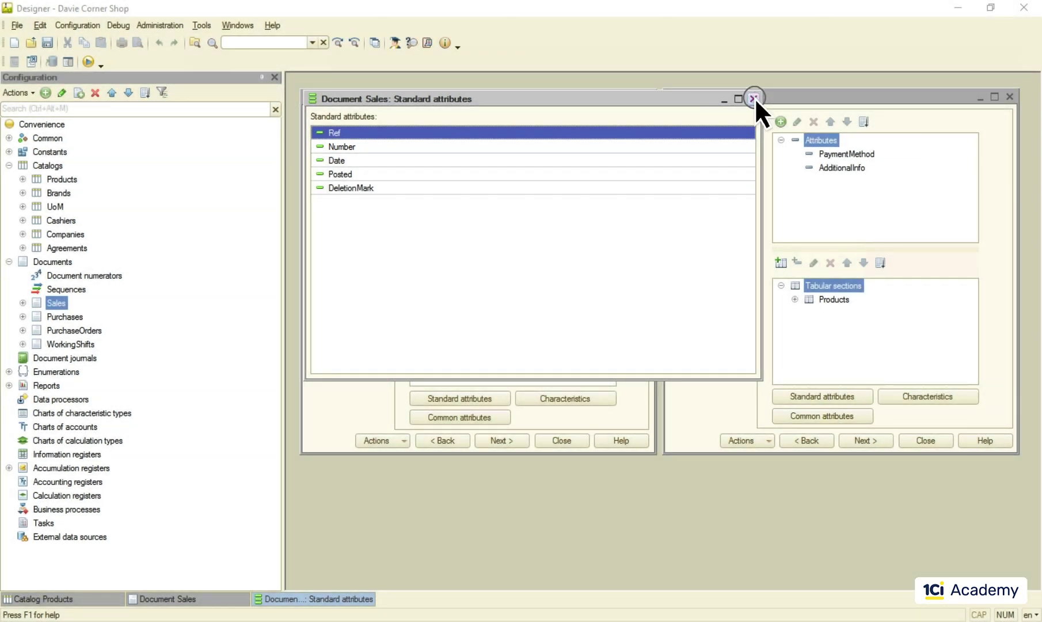
{"action": "left_click", "coordinate": [755, 98]}
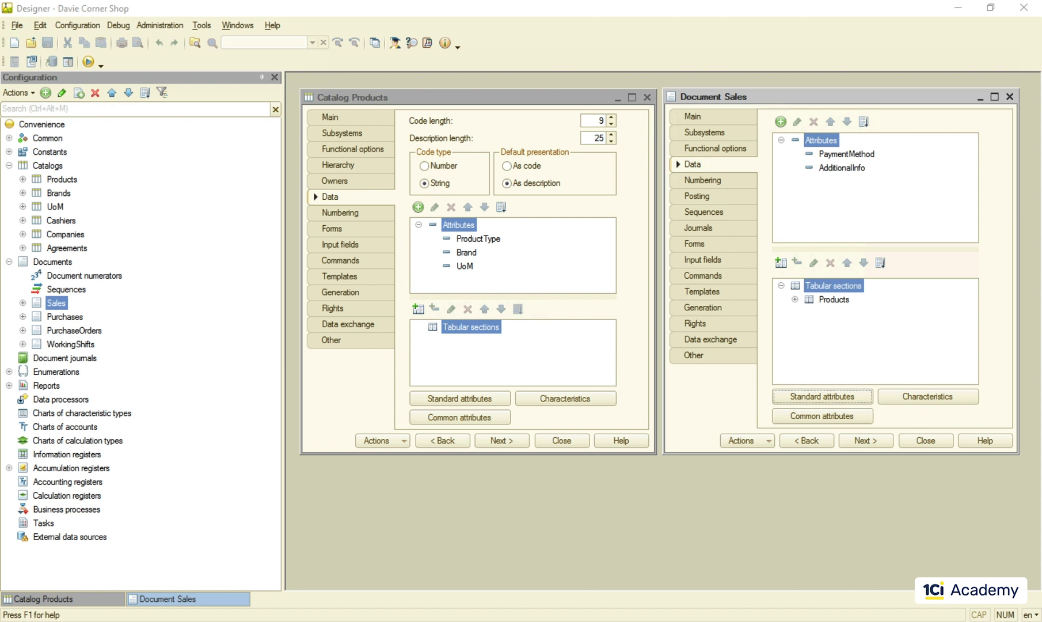
Step: Show the Numbering settings of the Products catalog and the Sales document
{"action": "left_click", "coordinate": [355, 212]}
{"action": "left_click", "coordinate": [712, 182]}
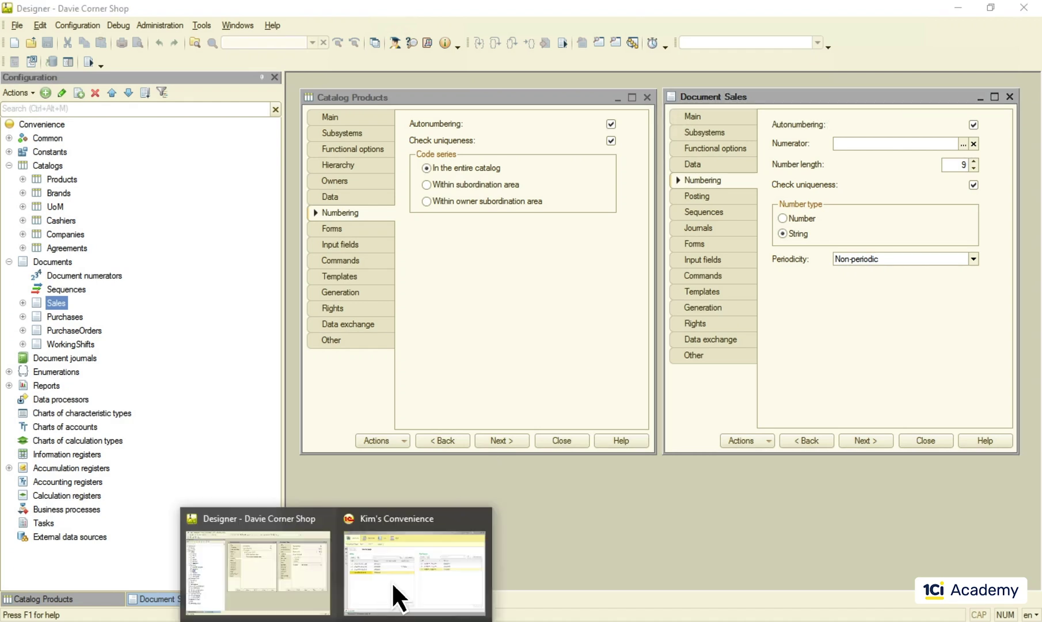
{"action": "left_click", "coordinate": [393, 582]}
{"action": "left_click", "coordinate": [72, 192]}
{"action": "left_click", "coordinate": [161, 222]}
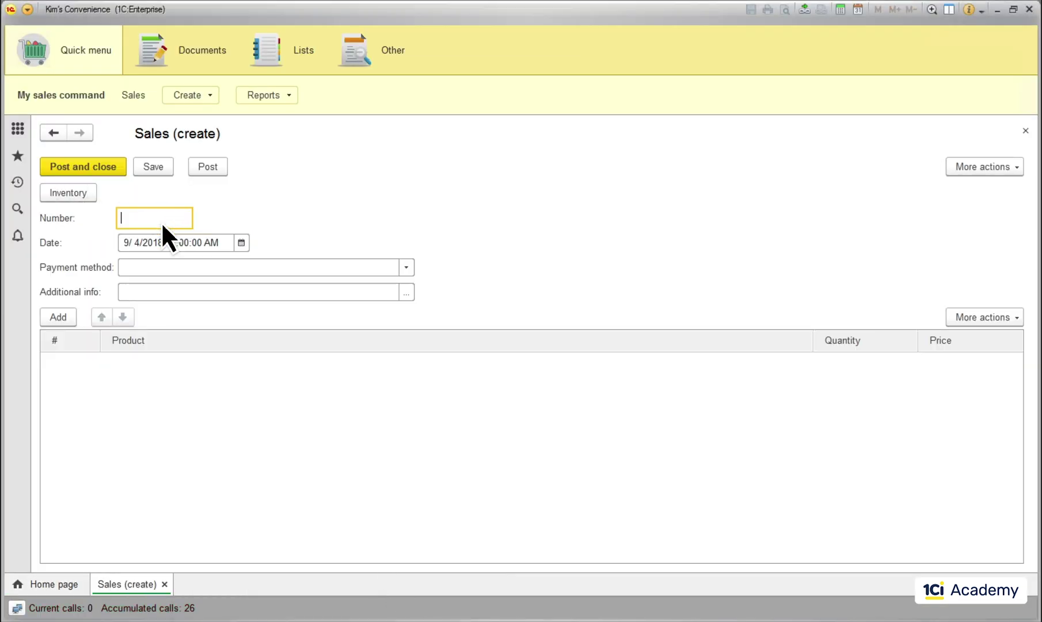
{"action": "type", "text": "1"}
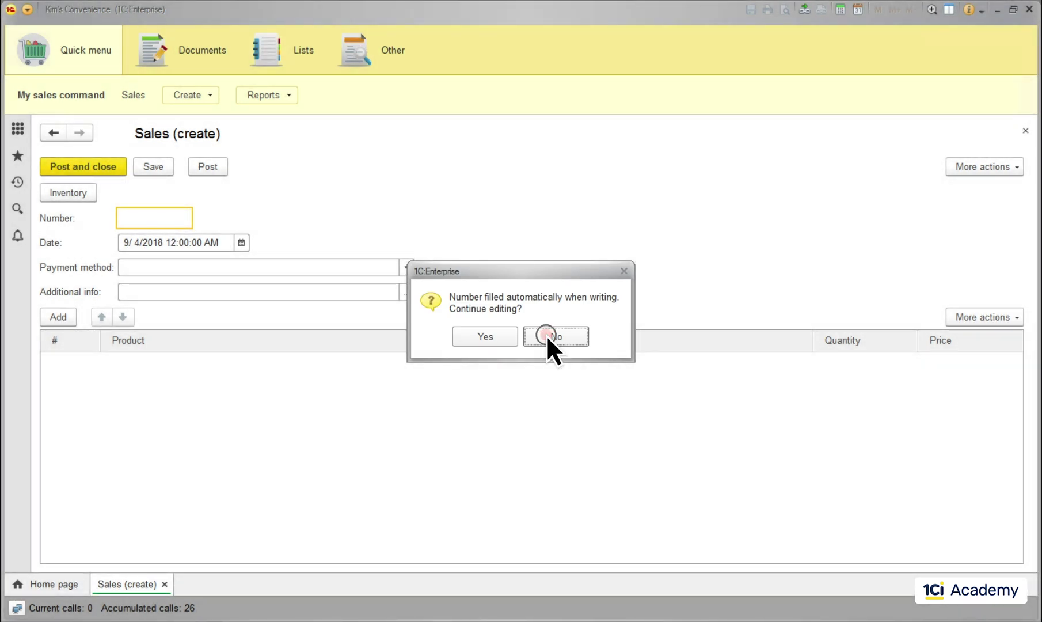
{"action": "left_click", "coordinate": [549, 336]}
{"action": "left_click", "coordinate": [1024, 130]}
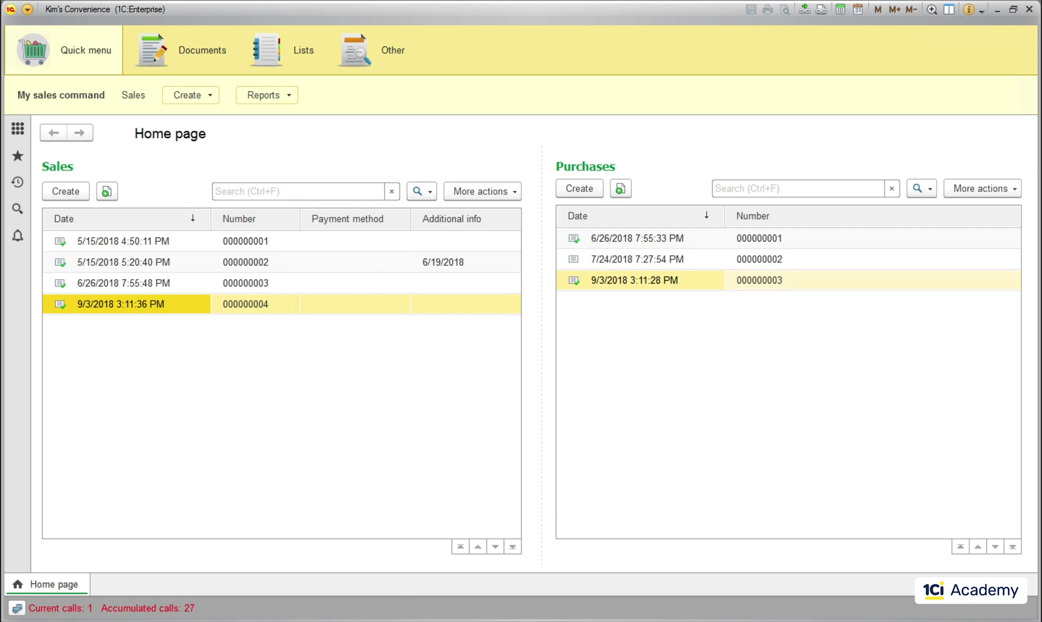
Step: Check the Products catalog's code type and length, glancing at the client in between
{"action": "left_click", "coordinate": [291, 606]}
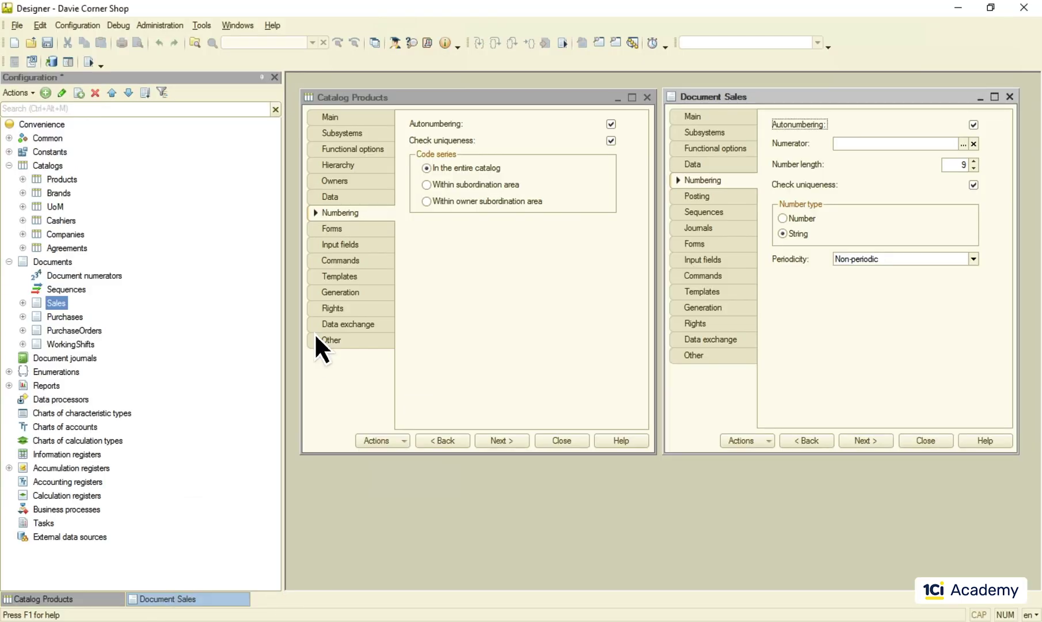
{"action": "left_click", "coordinate": [330, 196]}
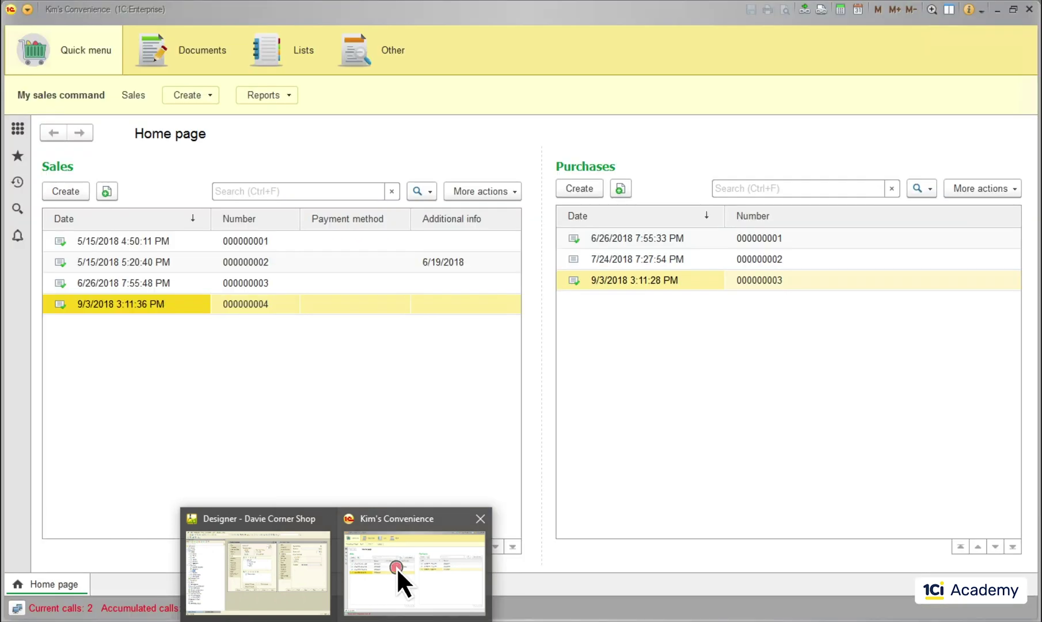
{"action": "left_click", "coordinate": [397, 567]}
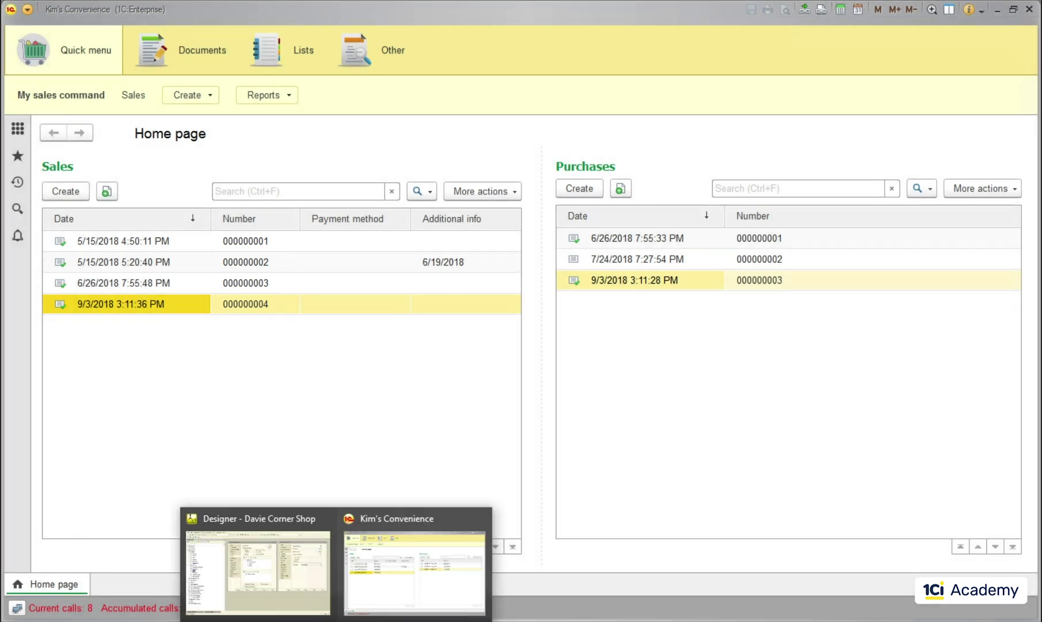
{"action": "left_click", "coordinate": [294, 574]}
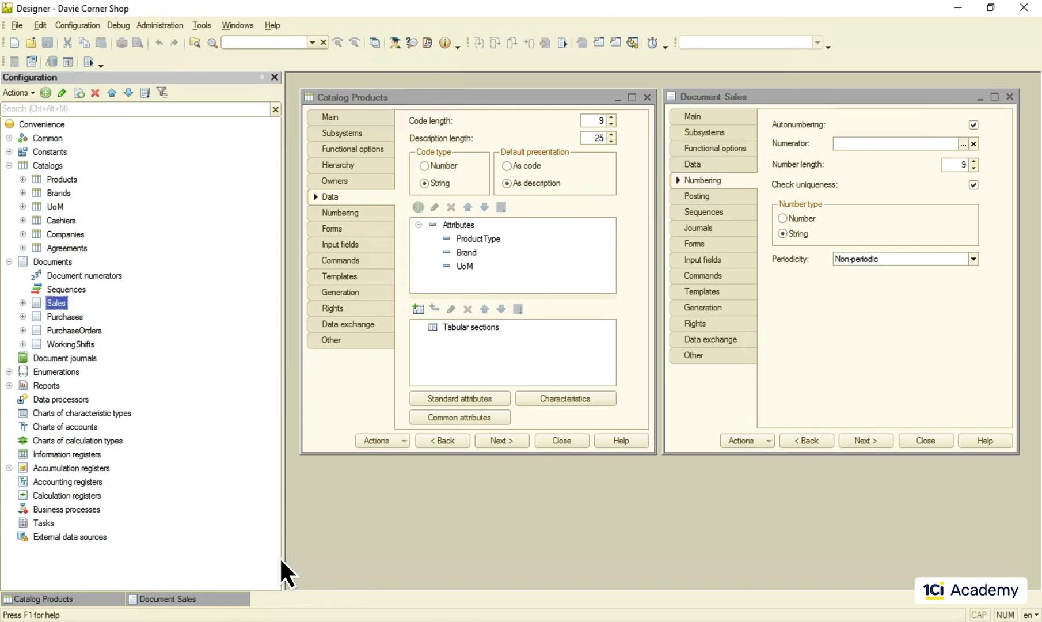
Step: Add OnSetNewNumber to the Sales object module with Prefix = "SAL-" and launch the client
{"action": "right_click", "coordinate": [59, 302]}
{"action": "left_click", "coordinate": [123, 241]}
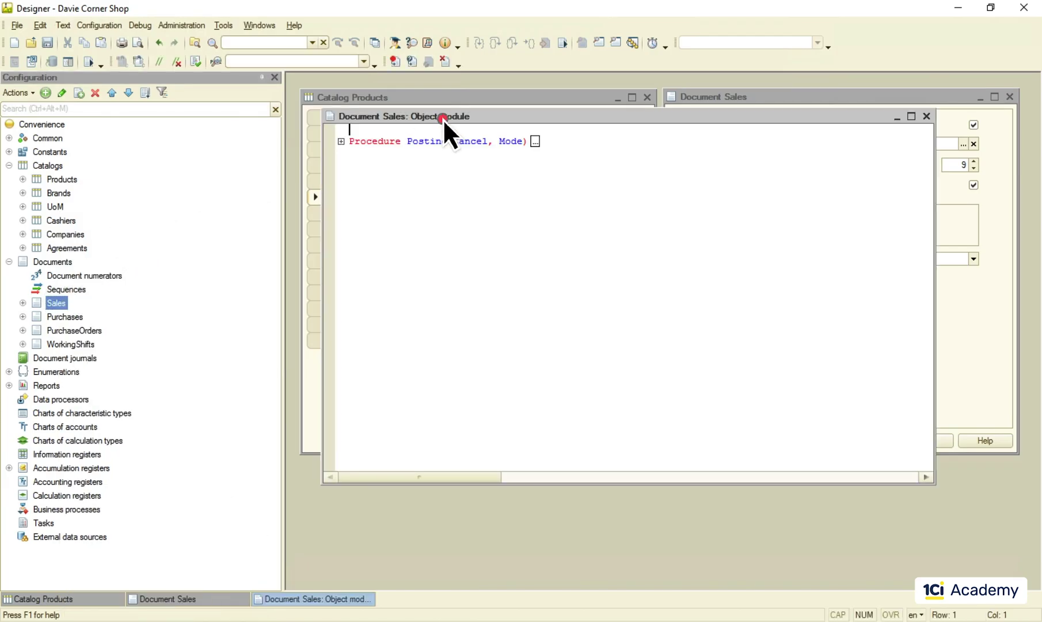
{"action": "double_click", "coordinate": [443, 118]}
{"action": "left_click", "coordinate": [366, 61]}
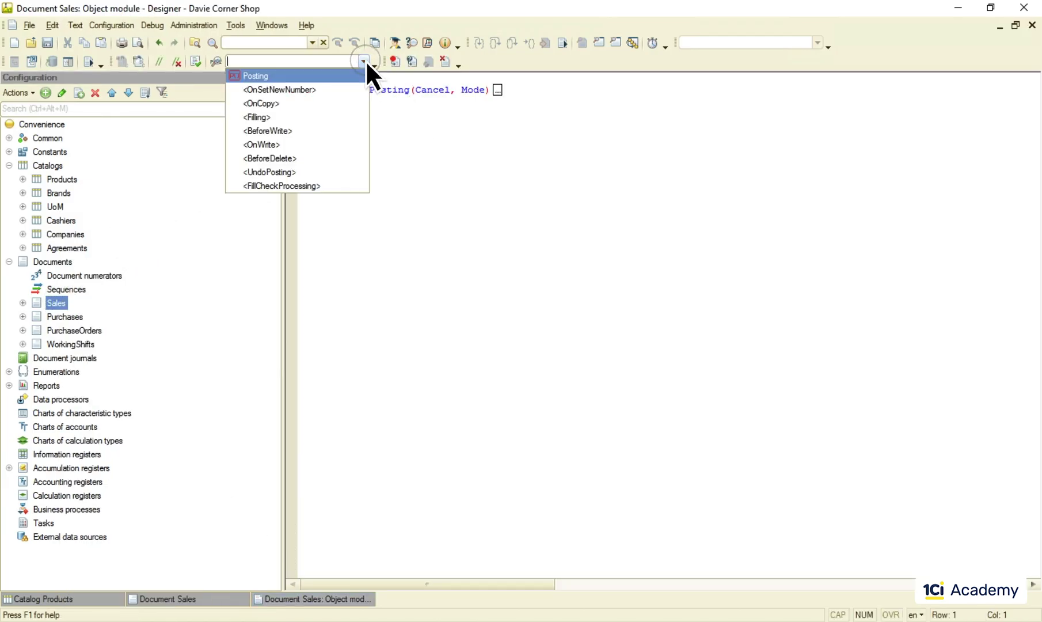
{"action": "left_click", "coordinate": [330, 88]}
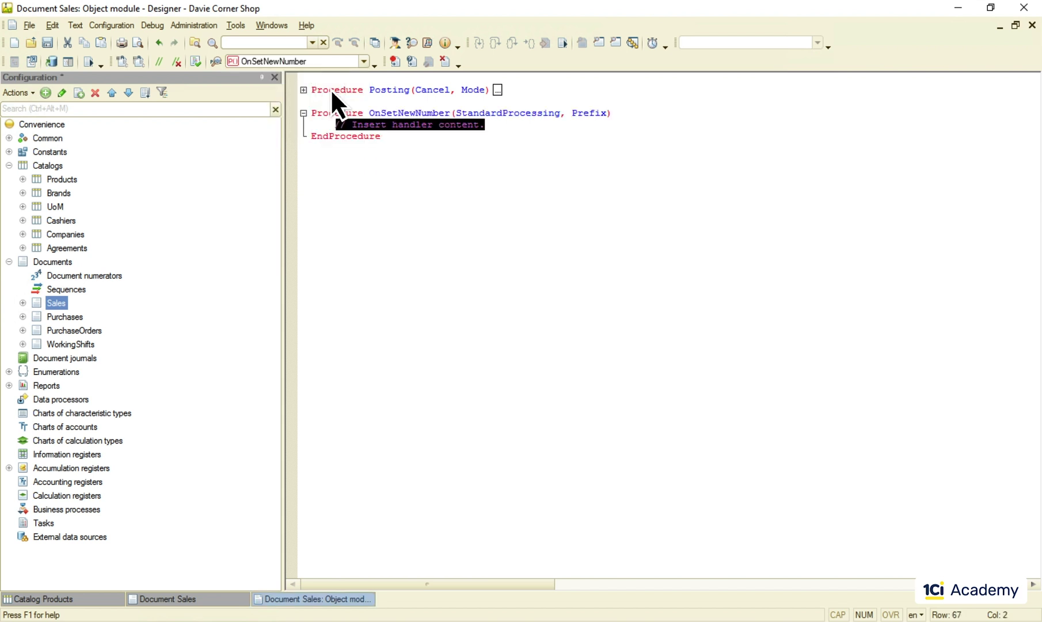
{"action": "type", "text": "Prefix = \"\""}
{"action": "key", "text": "Left"}
{"action": "type", "text": "SAL-"}
{"action": "key", "text": "Right"}
{"action": "type", "text": ";"}
{"action": "left_click", "coordinate": [89, 60]}
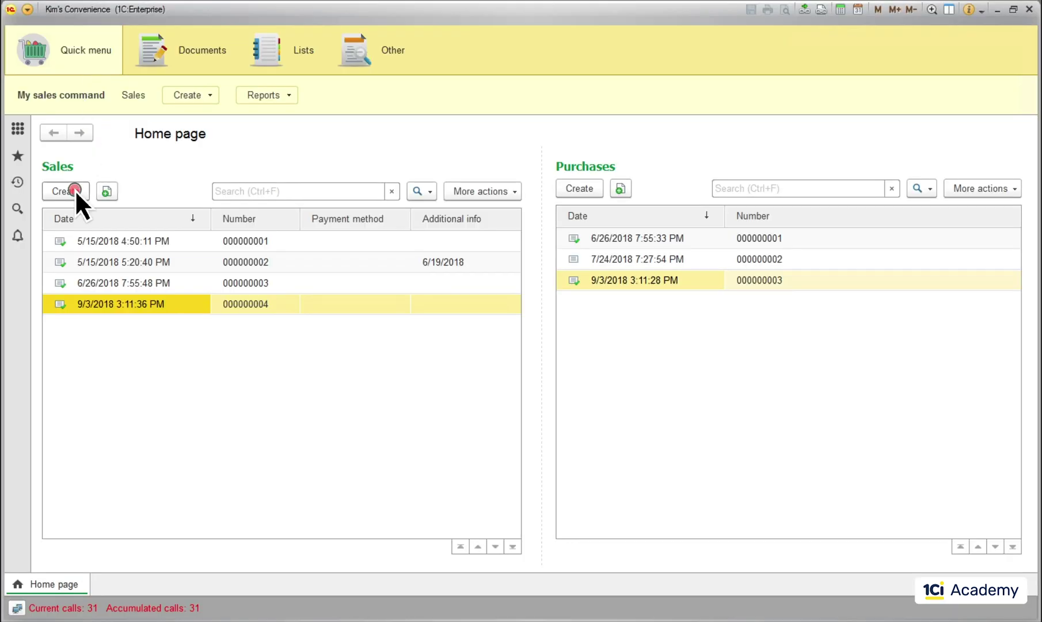
Step: Create a sale with a Pringles Original line, set its price and post it as SAL-00001
{"action": "left_click", "coordinate": [74, 190]}
{"action": "left_click", "coordinate": [62, 317]}
{"action": "left_click", "coordinate": [149, 411]}
{"action": "left_click", "coordinate": [959, 366]}
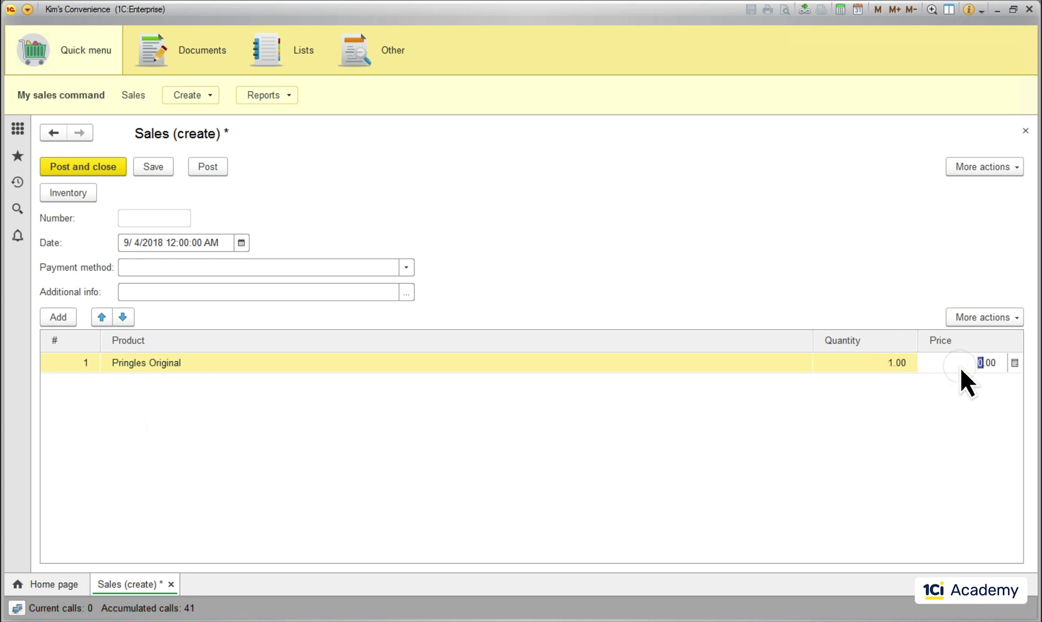
{"action": "left_click", "coordinate": [96, 167]}
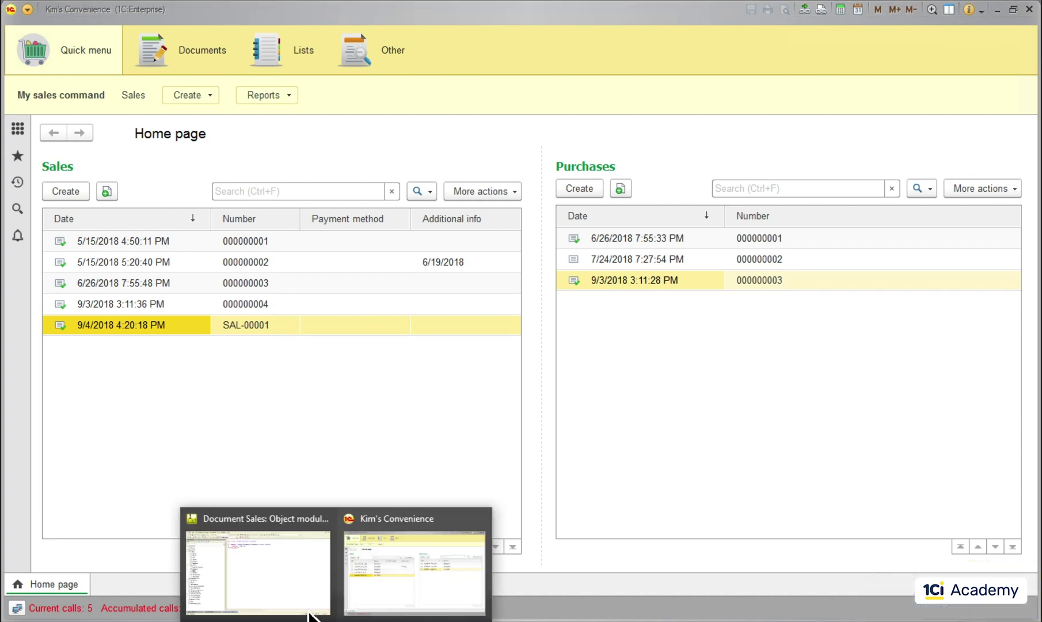
Step: Look at the Products catalog's object module event handler list, then return to the client
{"action": "left_click", "coordinate": [287, 583]}
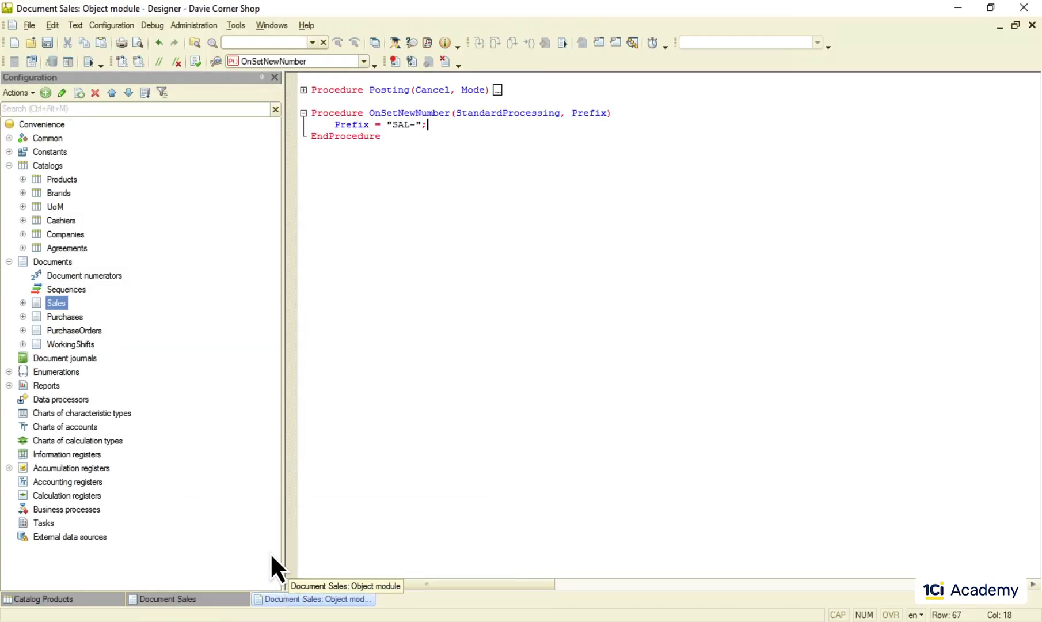
{"action": "right_click", "coordinate": [53, 178]}
{"action": "left_click", "coordinate": [118, 189]}
{"action": "left_click", "coordinate": [365, 60]}
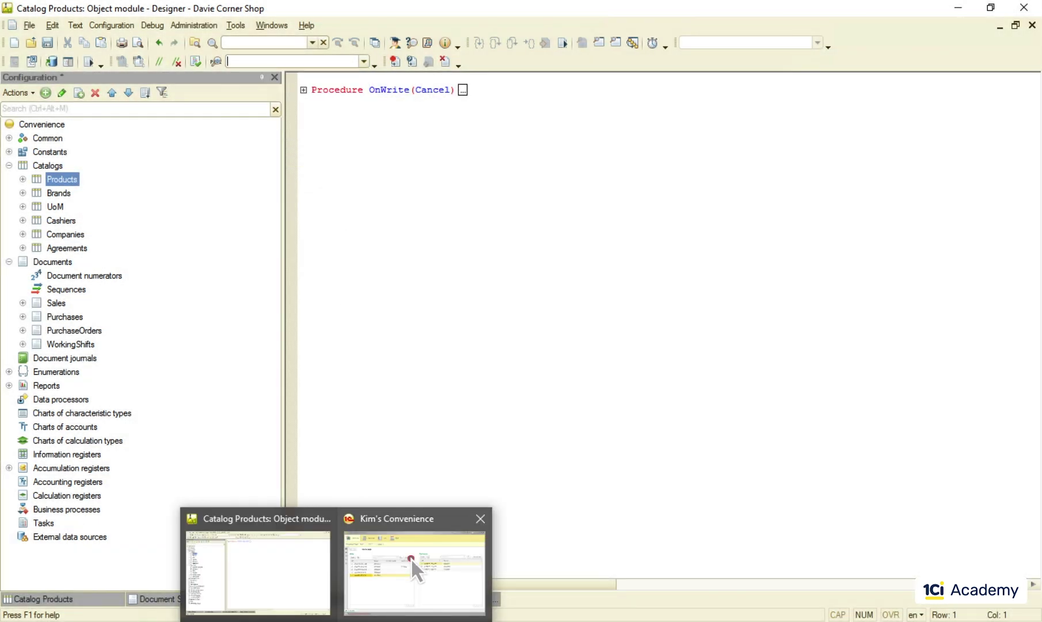
{"action": "left_click", "coordinate": [412, 560]}
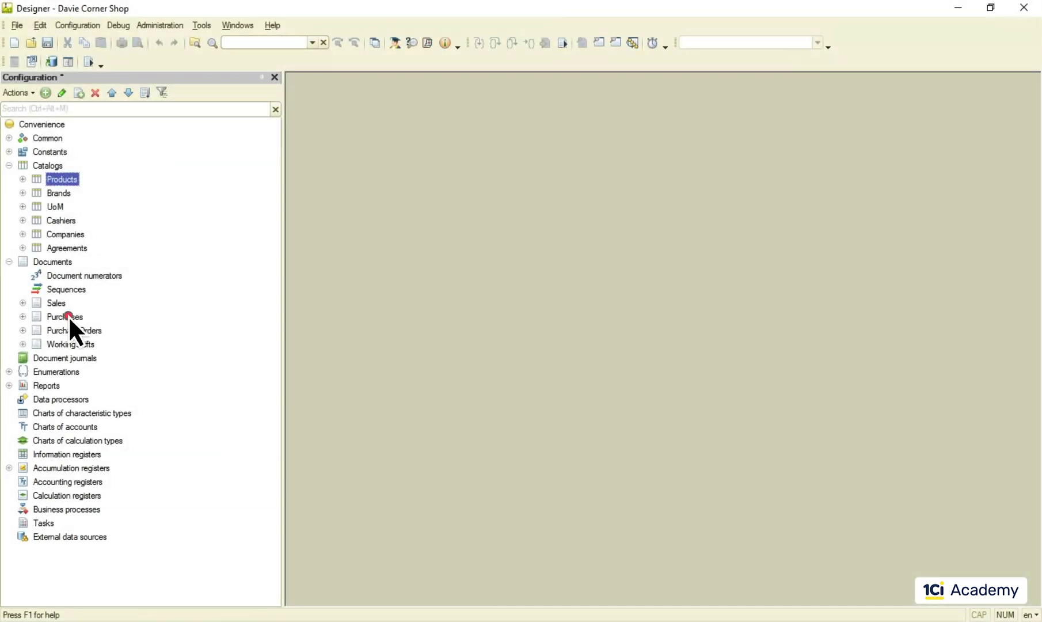
Step: Add a Company attribute of type CatalogRef.Companies to the Purchases document
{"action": "double_click", "coordinate": [68, 315]}
{"action": "left_click", "coordinate": [332, 162]}
{"action": "left_click", "coordinate": [423, 118]}
{"action": "type", "text": "Company"}
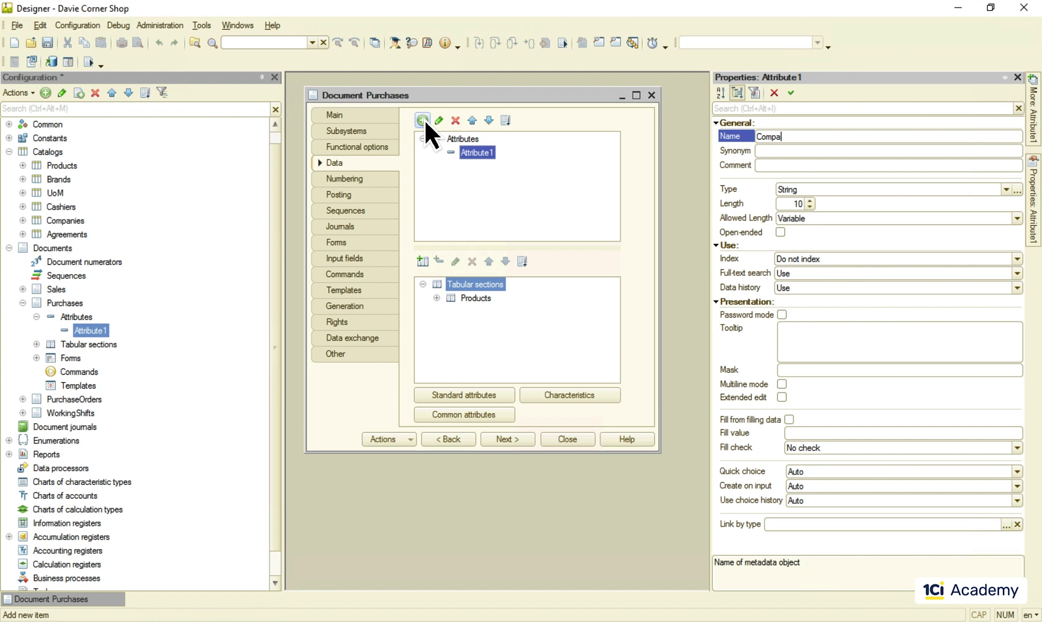
{"action": "left_click", "coordinate": [1015, 188]}
{"action": "left_click", "coordinate": [420, 260]}
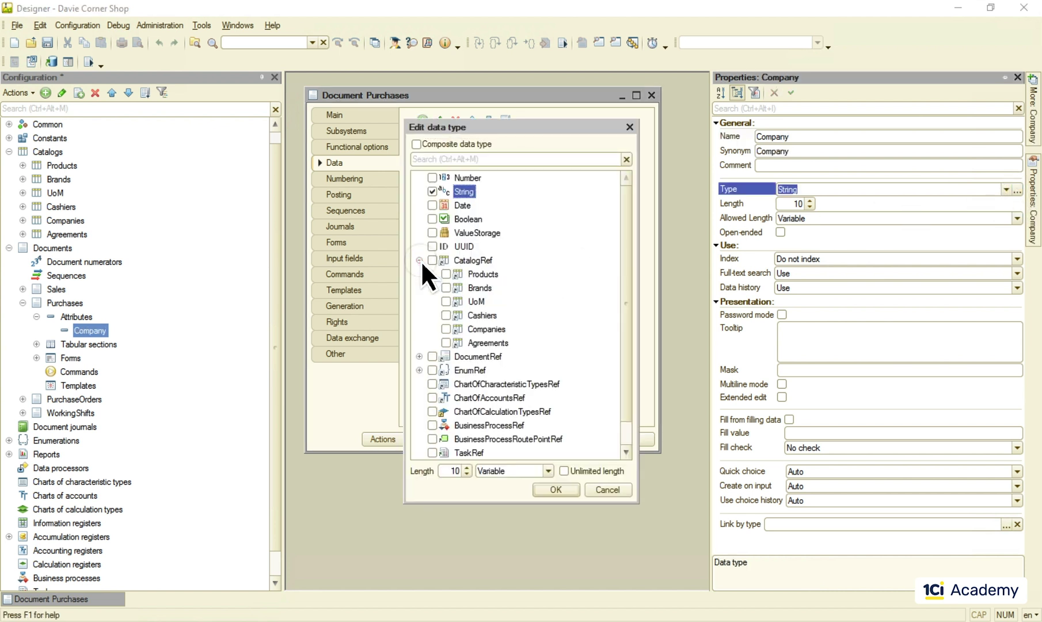
{"action": "left_click", "coordinate": [445, 329]}
{"action": "left_click", "coordinate": [556, 488]}
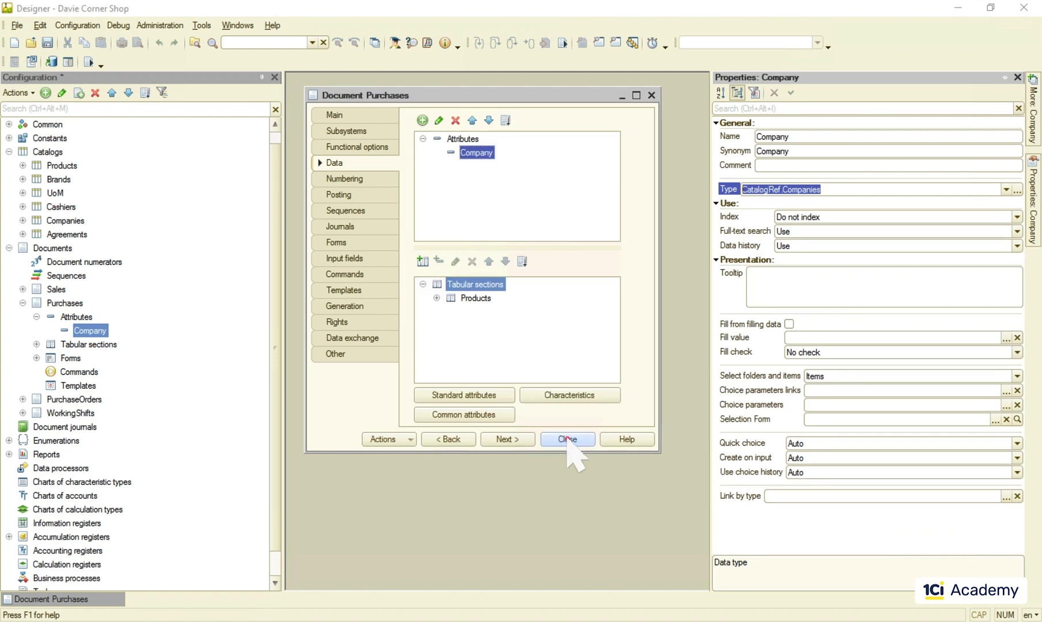
{"action": "left_click", "coordinate": [567, 439]}
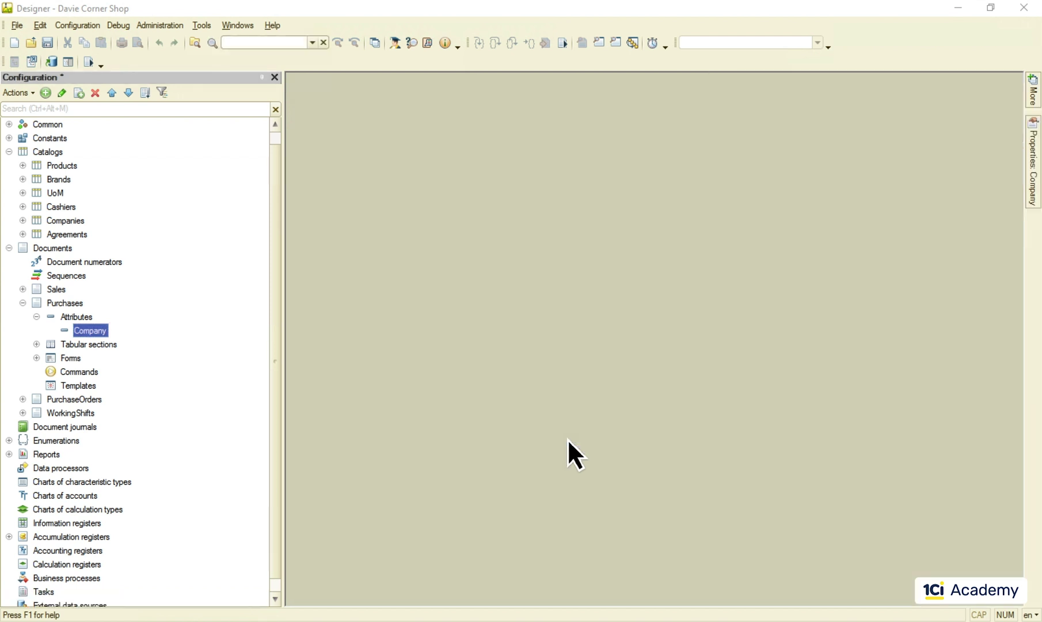
Step: Add a Prefix string attribute with length 4 to the Companies catalog
{"action": "double_click", "coordinate": [58, 220]}
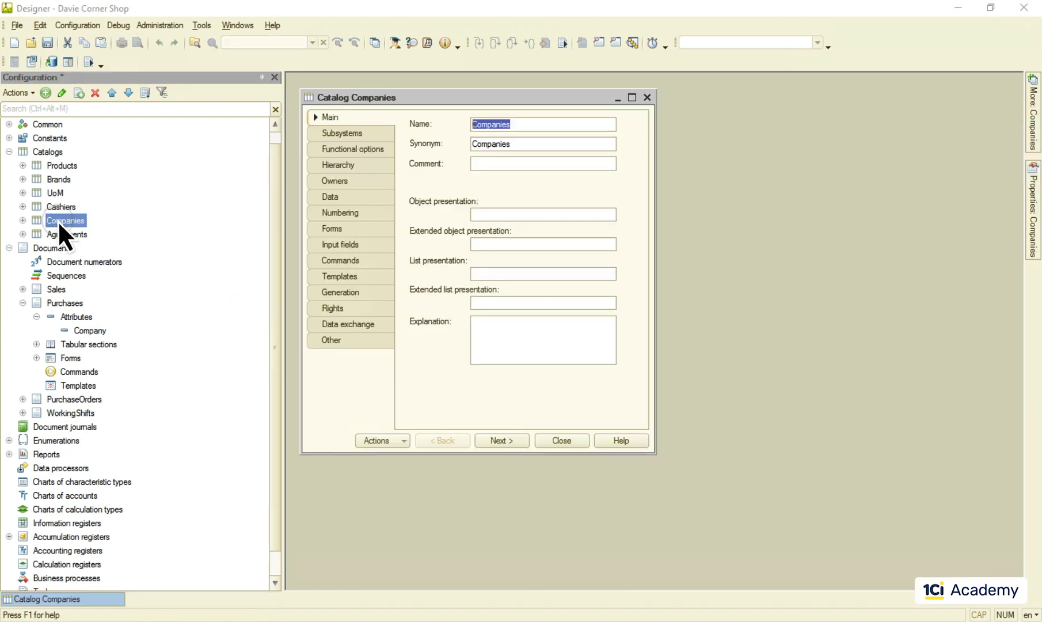
{"action": "left_click", "coordinate": [336, 195]}
{"action": "left_click", "coordinate": [418, 206]}
{"action": "type", "text": "Prefix"}
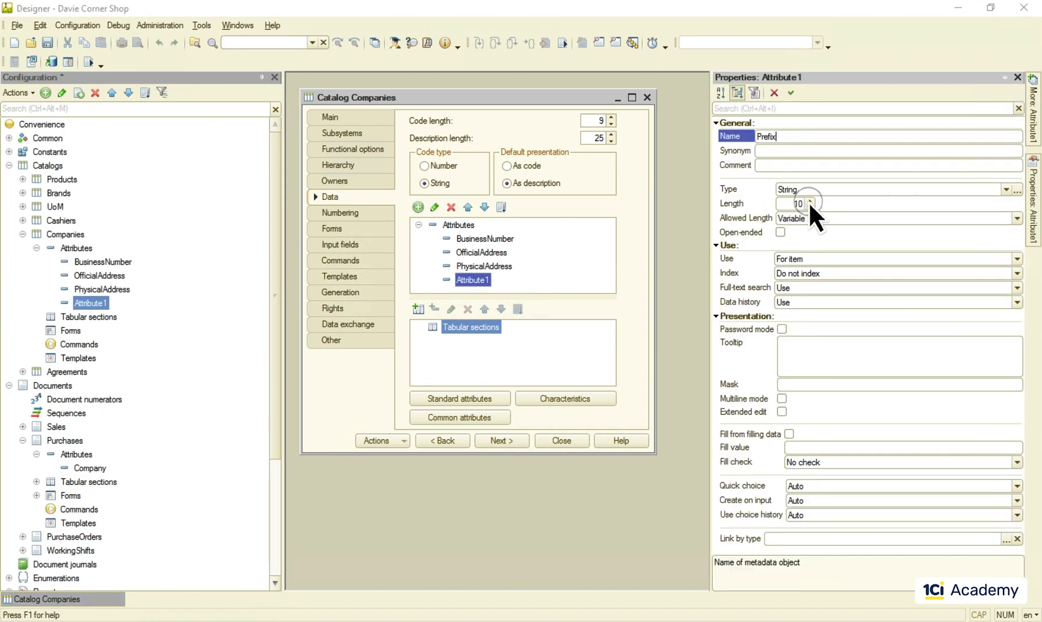
{"action": "left_click", "coordinate": [808, 202]}
{"action": "type", "text": "4"}
{"action": "left_click", "coordinate": [561, 440]}
Step: Add OnSetNewNumber to the Purchases module with Prefix = ThisObject.Company.Prefix;
{"action": "right_click", "coordinate": [67, 439]}
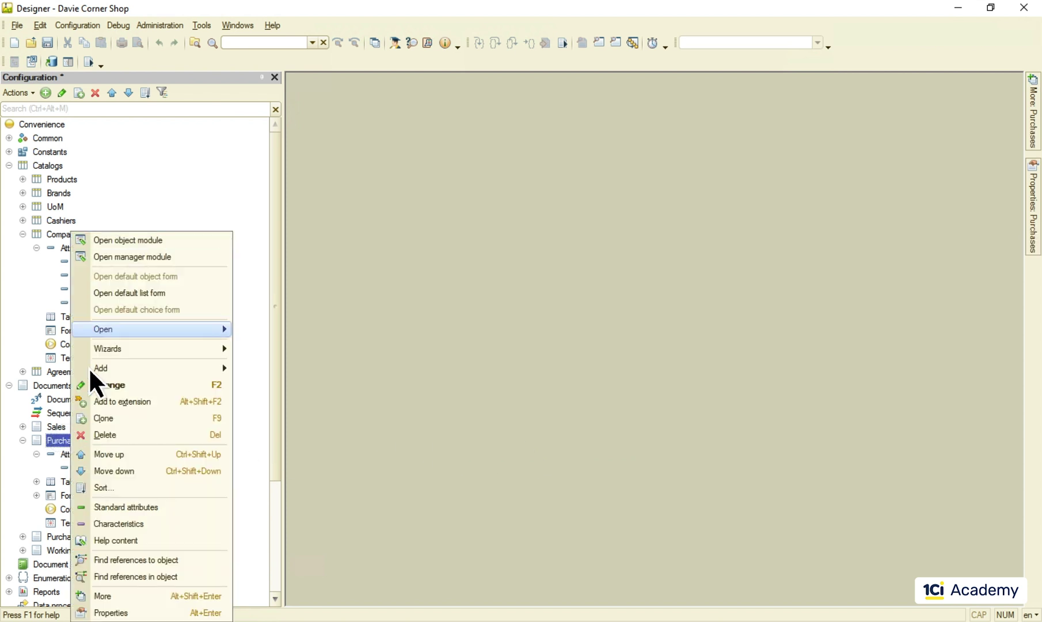
{"action": "left_click", "coordinate": [129, 240]}
{"action": "double_click", "coordinate": [446, 77]}
{"action": "left_click", "coordinate": [364, 61]}
{"action": "left_click", "coordinate": [319, 105]}
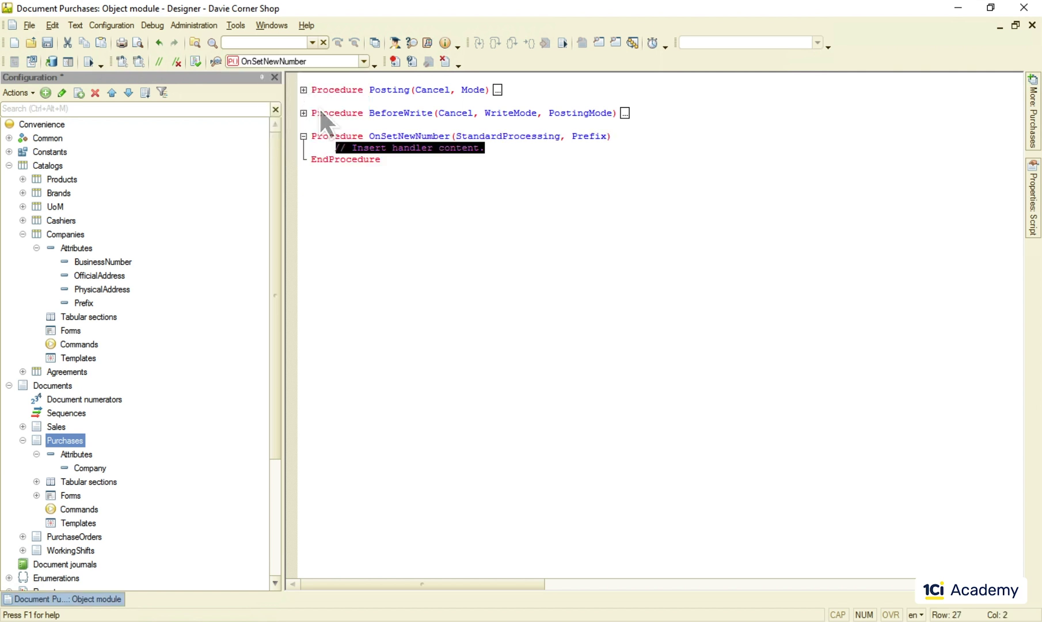
{"action": "type", "text": "Prefix = ThisObject."}
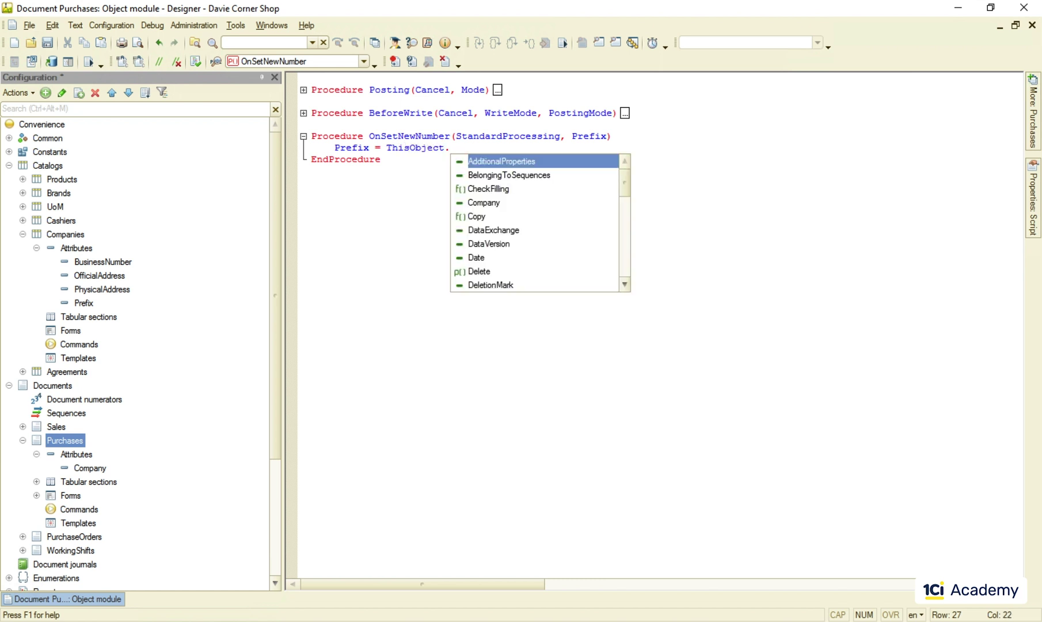
{"action": "type", "text": "Co"}
{"action": "key", "text": "Return"}
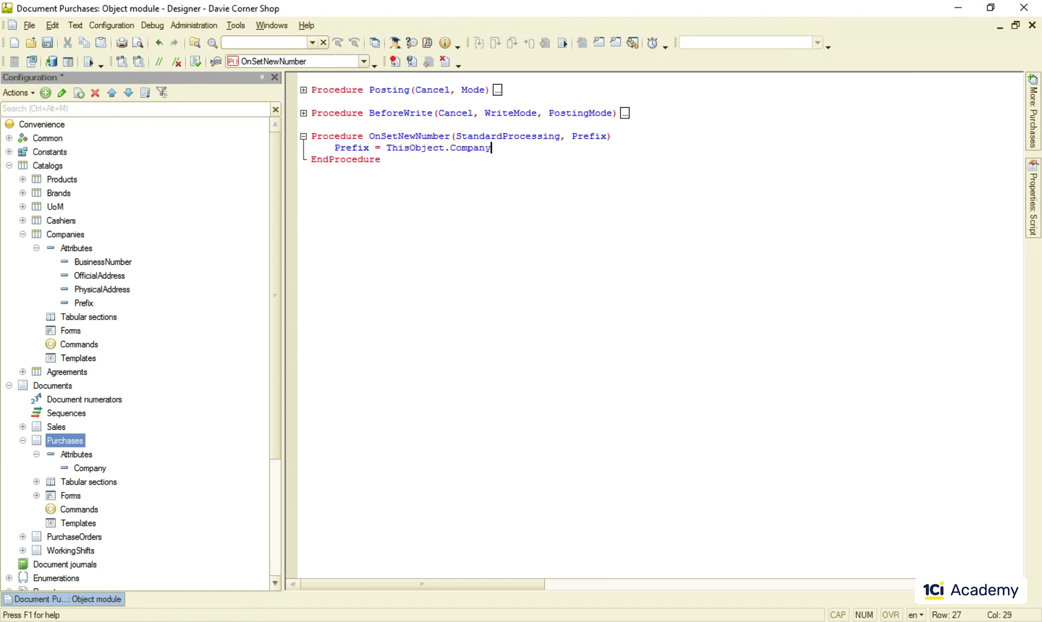
{"action": "type", "text": ".P"}
{"action": "key", "text": "Down"}
{"action": "key", "text": "Down"}
{"action": "key", "text": "Down"}
{"action": "key", "text": "Down"}
{"action": "key", "text": "Return"}
{"action": "type", "text": ";"}
Step: Run the client and save Infinity Foods with prefix IFD- in the Companies list
{"action": "left_click", "coordinate": [88, 61]}
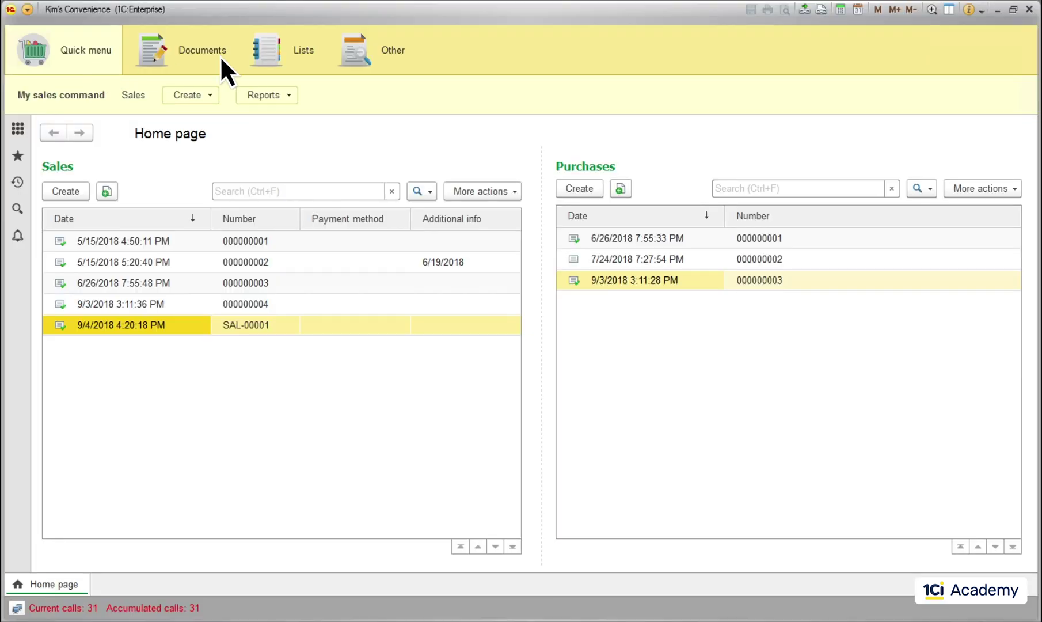
{"action": "left_click", "coordinate": [299, 55]}
{"action": "left_click", "coordinate": [204, 95]}
{"action": "double_click", "coordinate": [202, 217]}
{"action": "left_click", "coordinate": [440, 421]}
{"action": "type", "text": "IFD-"}
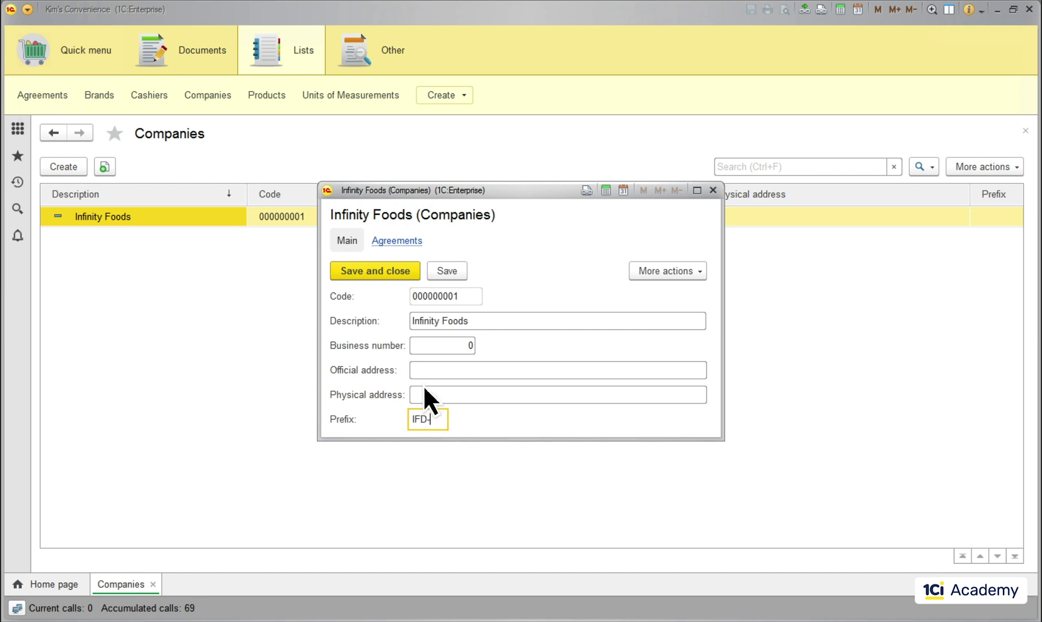
{"action": "left_click", "coordinate": [374, 273]}
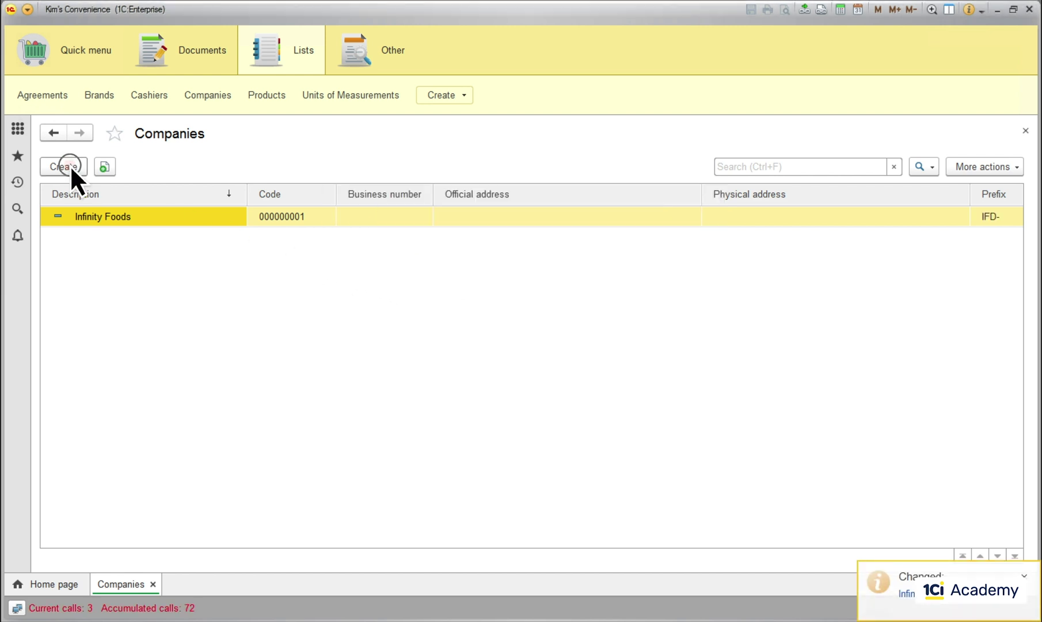
Step: Start a new company Gross Grocery and move to its Prefix field for GGR-
{"action": "left_click", "coordinate": [64, 166]}
{"action": "type", "text": "Gross Grocery"}
{"action": "left_click", "coordinate": [437, 419]}
{"action": "type", "text": "R-"}
Step: Save Gross Grocery, then post an Infinity Foods purchase of Duracell Batteries (IFD-00001)
{"action": "left_click", "coordinate": [383, 268]}
{"action": "left_click", "coordinate": [53, 583]}
{"action": "left_click", "coordinate": [572, 189]}
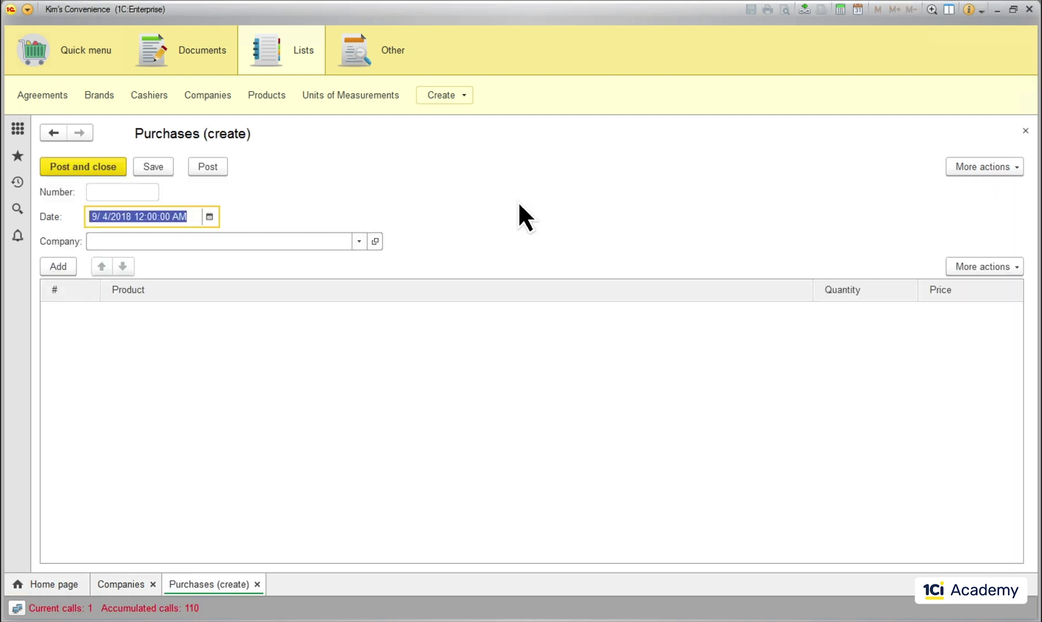
{"action": "left_click", "coordinate": [359, 240]}
{"action": "left_click", "coordinate": [280, 263]}
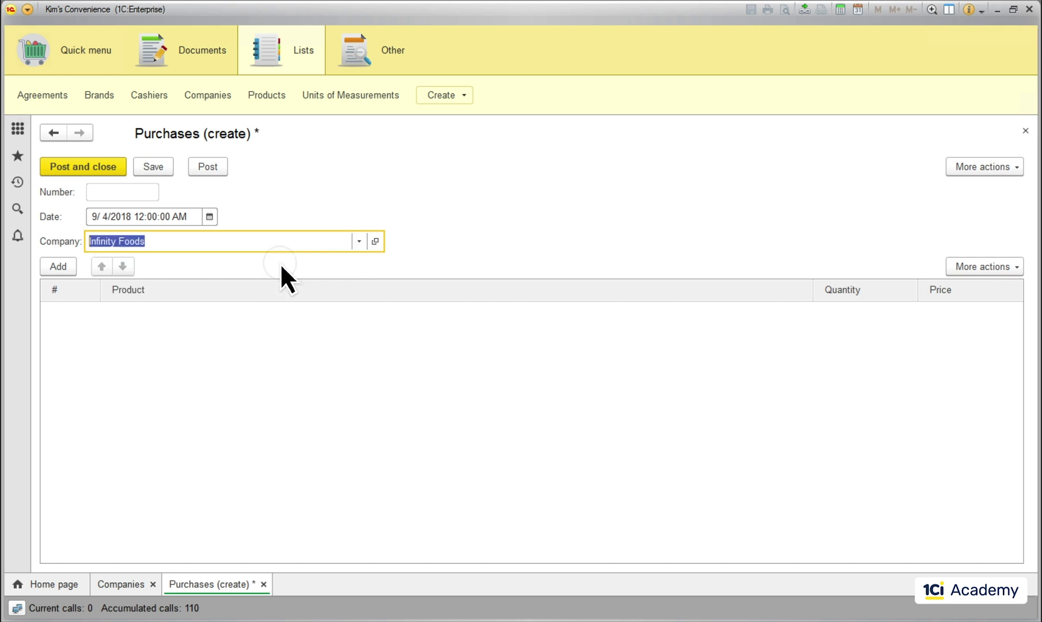
{"action": "left_click", "coordinate": [64, 263]}
{"action": "left_click", "coordinate": [153, 335]}
{"action": "left_click", "coordinate": [972, 313]}
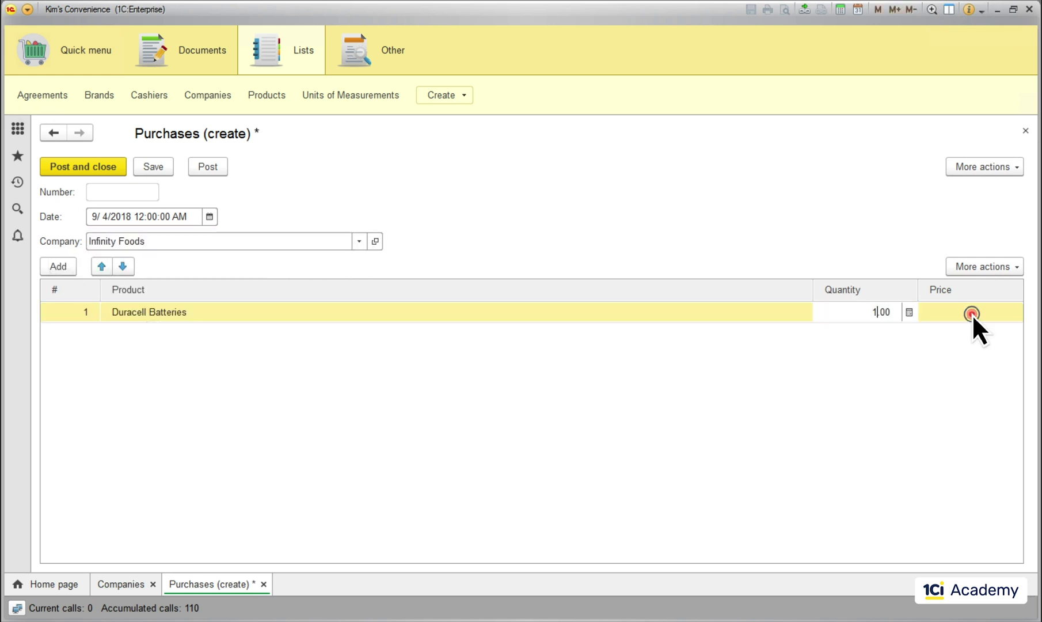
{"action": "left_click", "coordinate": [78, 167]}
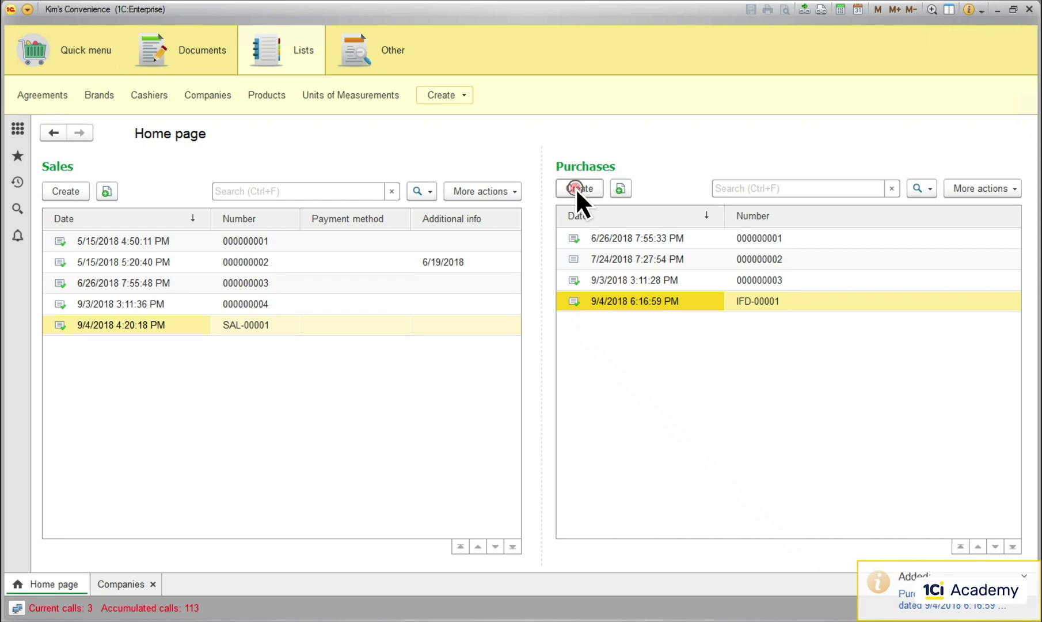
Step: Post a second Infinity Foods purchase of Diet Coca-Cola, numbered IFD-00002
{"action": "left_click", "coordinate": [574, 188]}
{"action": "left_click", "coordinate": [359, 240]}
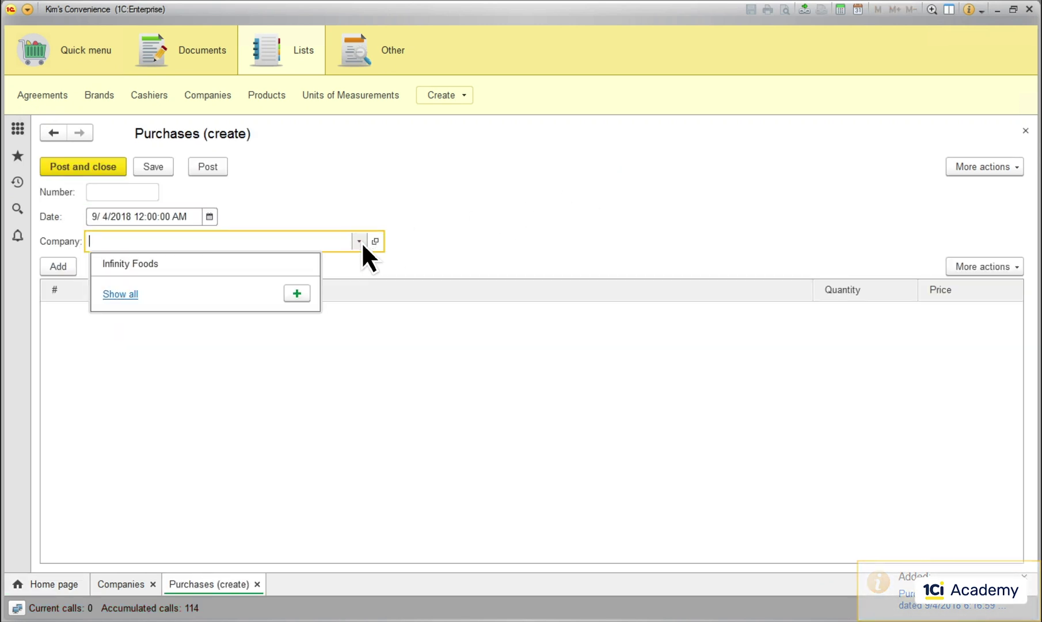
{"action": "left_click", "coordinate": [276, 265]}
{"action": "left_click", "coordinate": [57, 267]}
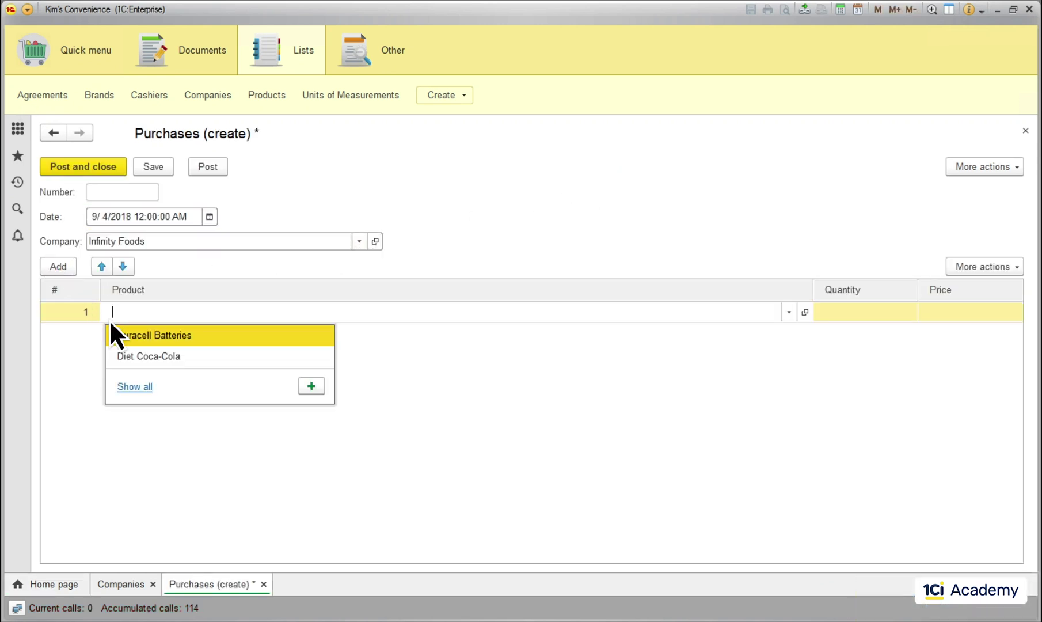
{"action": "left_click", "coordinate": [149, 358]}
{"action": "left_click", "coordinate": [964, 317]}
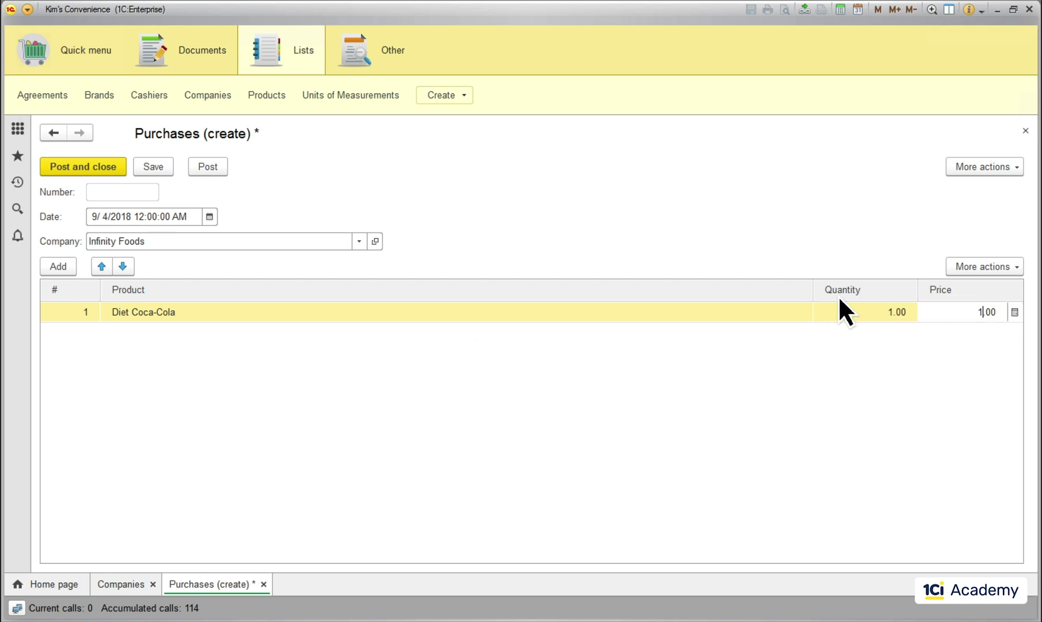
{"action": "left_click", "coordinate": [81, 165]}
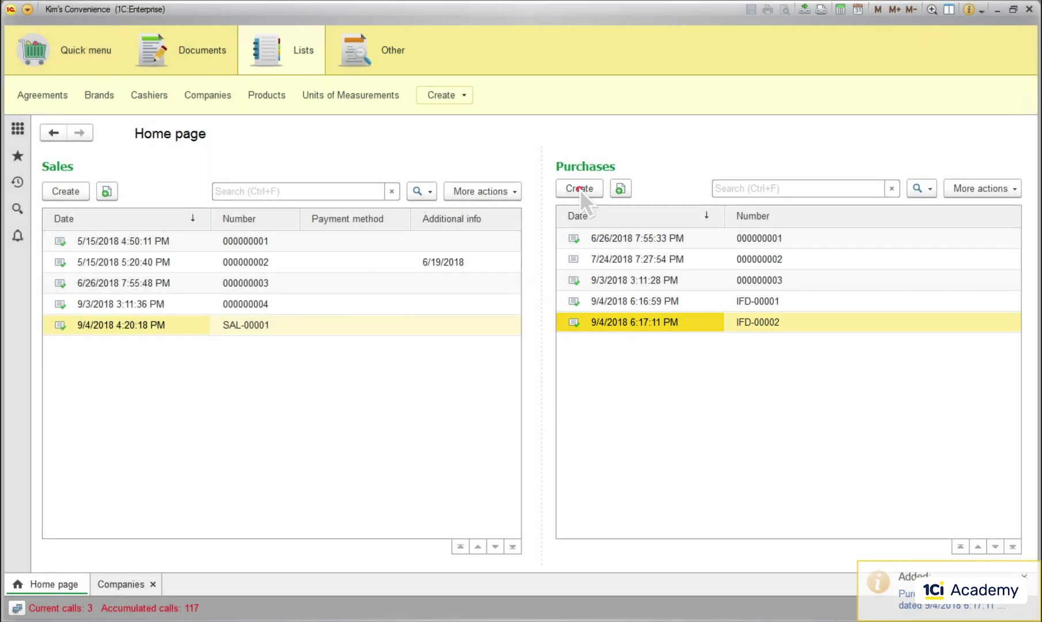
Step: Post a Gross Grocery purchase of Diet Coca-Cola, numbered GGR-00001
{"action": "left_click", "coordinate": [579, 189]}
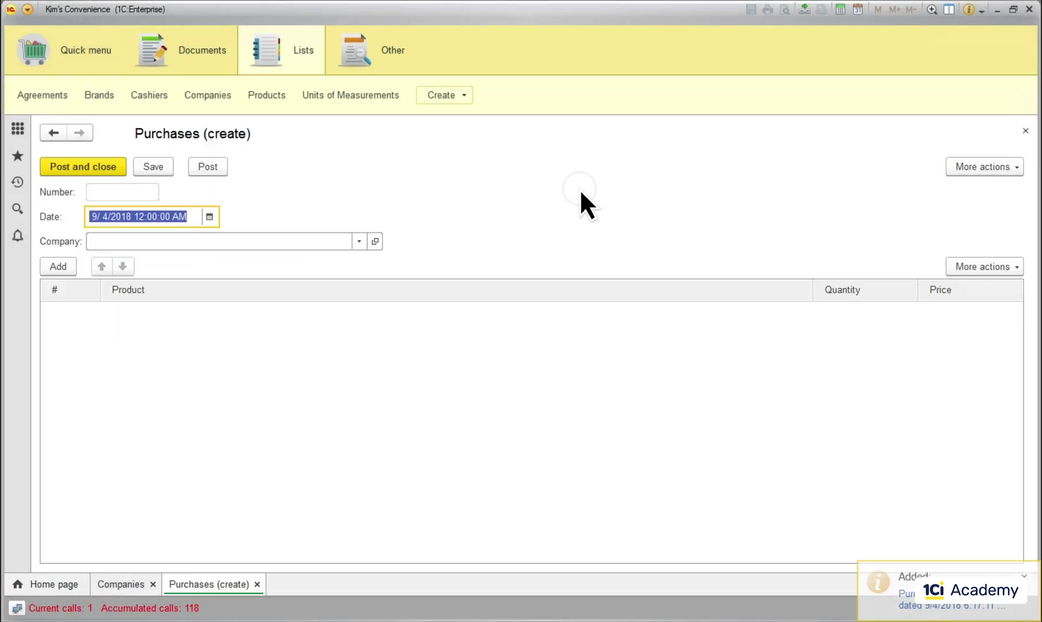
{"action": "left_click", "coordinate": [359, 241]}
{"action": "left_click", "coordinate": [122, 293]}
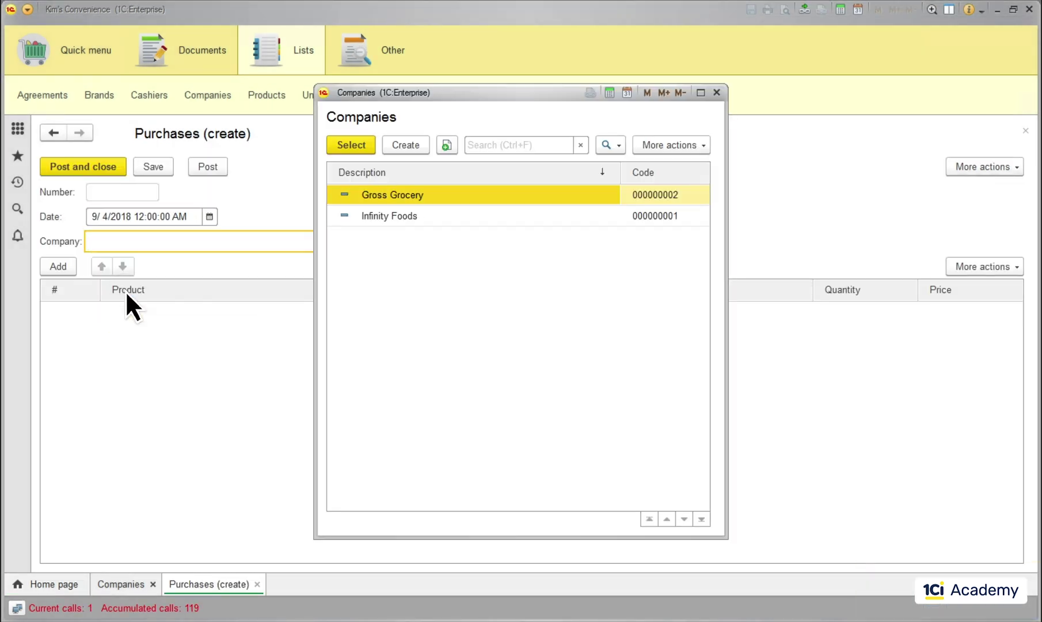
{"action": "double_click", "coordinate": [410, 196]}
{"action": "left_click", "coordinate": [57, 264]}
{"action": "left_click", "coordinate": [158, 333]}
{"action": "left_click", "coordinate": [962, 311]}
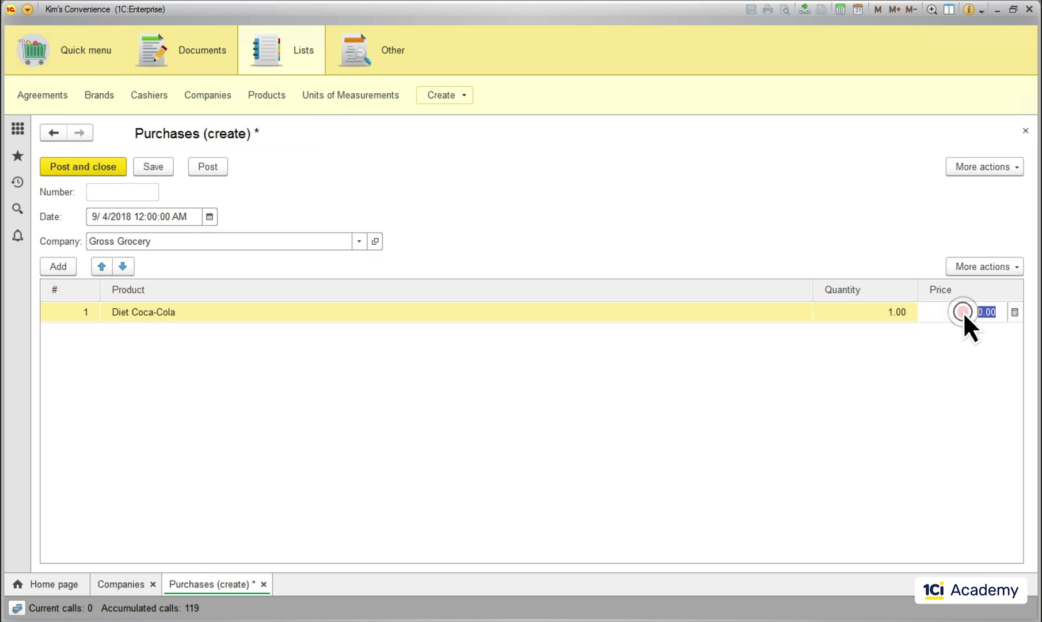
{"action": "left_click", "coordinate": [86, 164]}
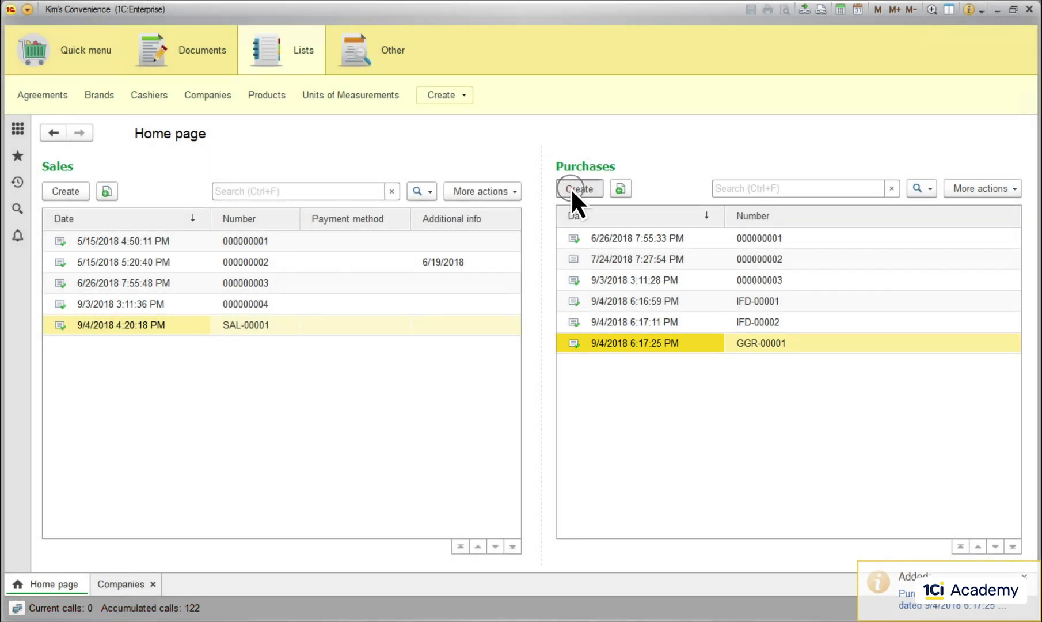
Step: Post a second Gross Grocery purchase of Duracell Batteries, numbered GGR-00002
{"action": "left_click", "coordinate": [570, 188]}
{"action": "left_click", "coordinate": [359, 240]}
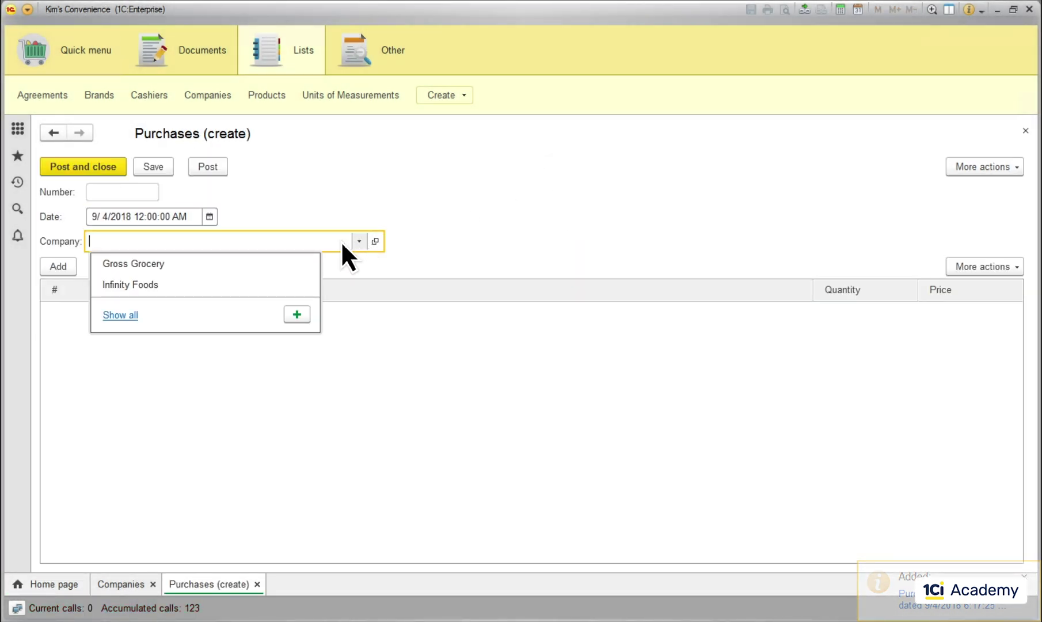
{"action": "left_click", "coordinate": [218, 262]}
{"action": "left_click", "coordinate": [58, 265]}
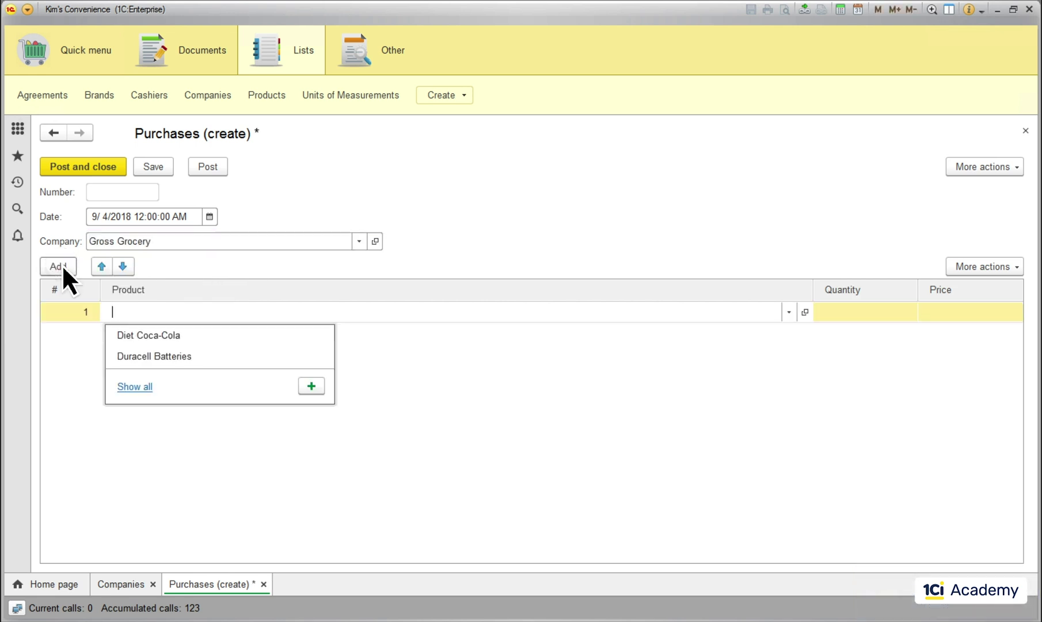
{"action": "left_click", "coordinate": [132, 356]}
{"action": "left_click", "coordinate": [973, 311]}
{"action": "type", "text": "1"}
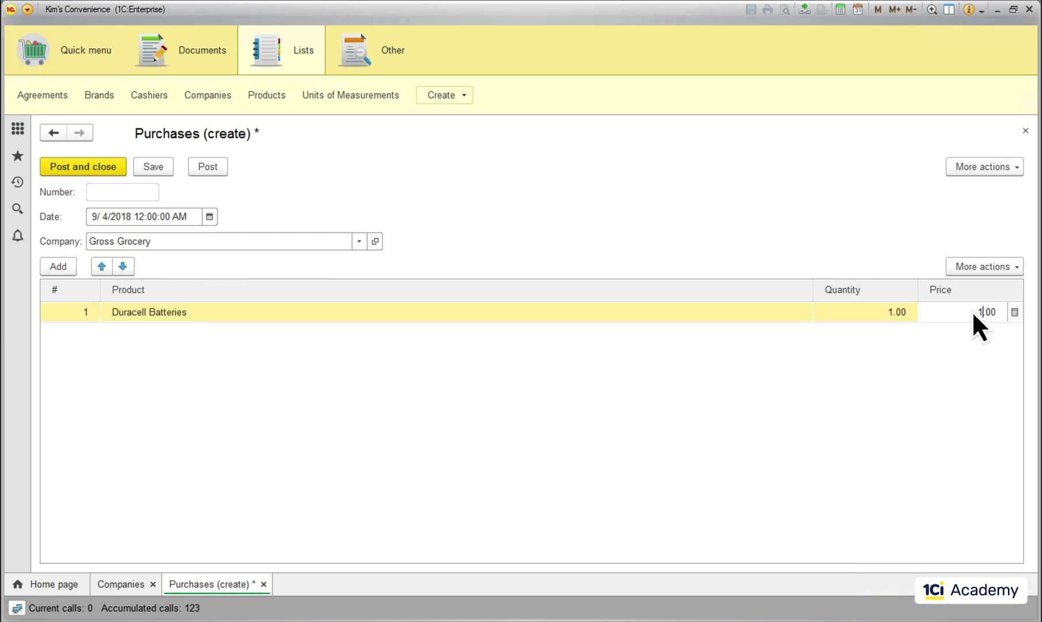
{"action": "left_click", "coordinate": [81, 165]}
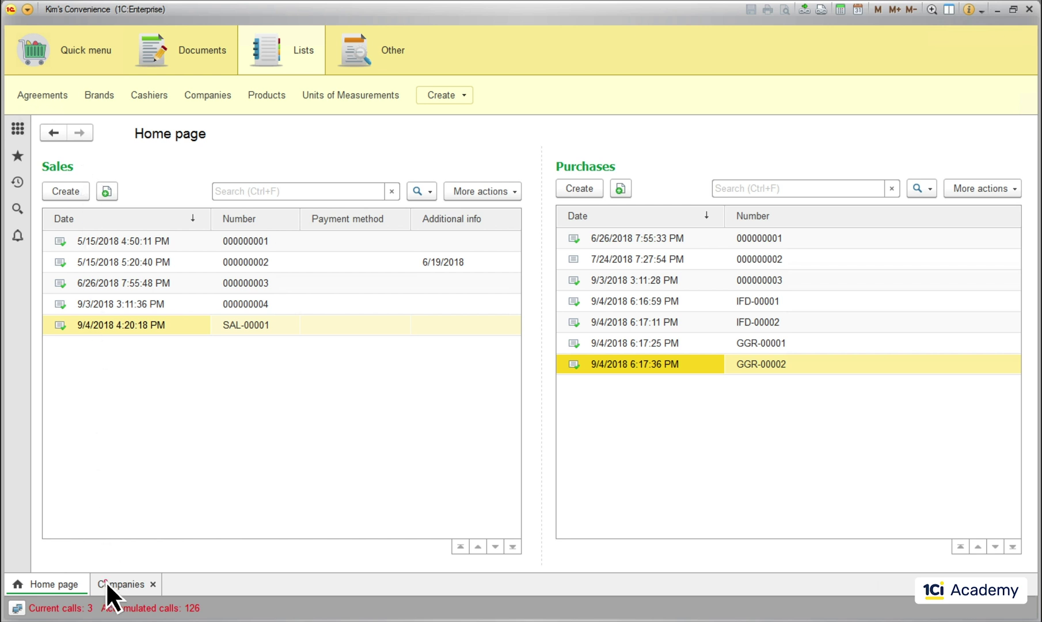
Step: Add a company named Test with prefix IFD- in the Companies catalog
{"action": "left_click", "coordinate": [105, 581]}
{"action": "left_click", "coordinate": [75, 163]}
{"action": "type", "text": "Test"}
{"action": "left_click", "coordinate": [436, 422]}
{"action": "type", "text": "TST"}
{"action": "left_click", "coordinate": [393, 268]}
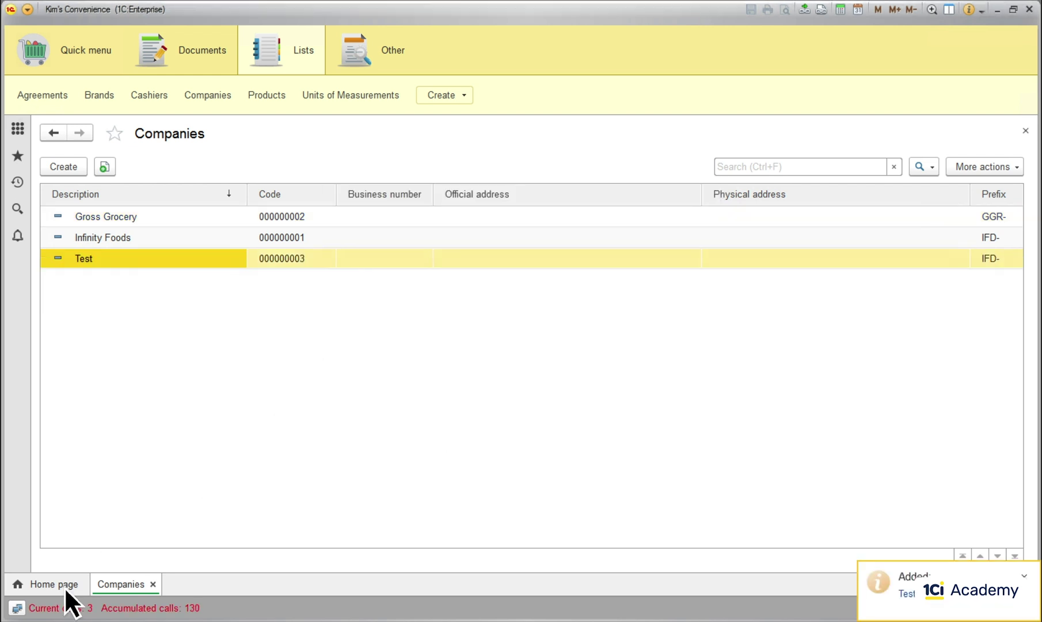
{"action": "left_click", "coordinate": [64, 586]}
Step: Post a purchase of Duracell Batteries for the Test company, numbered IFD-00003
{"action": "left_click", "coordinate": [587, 189]}
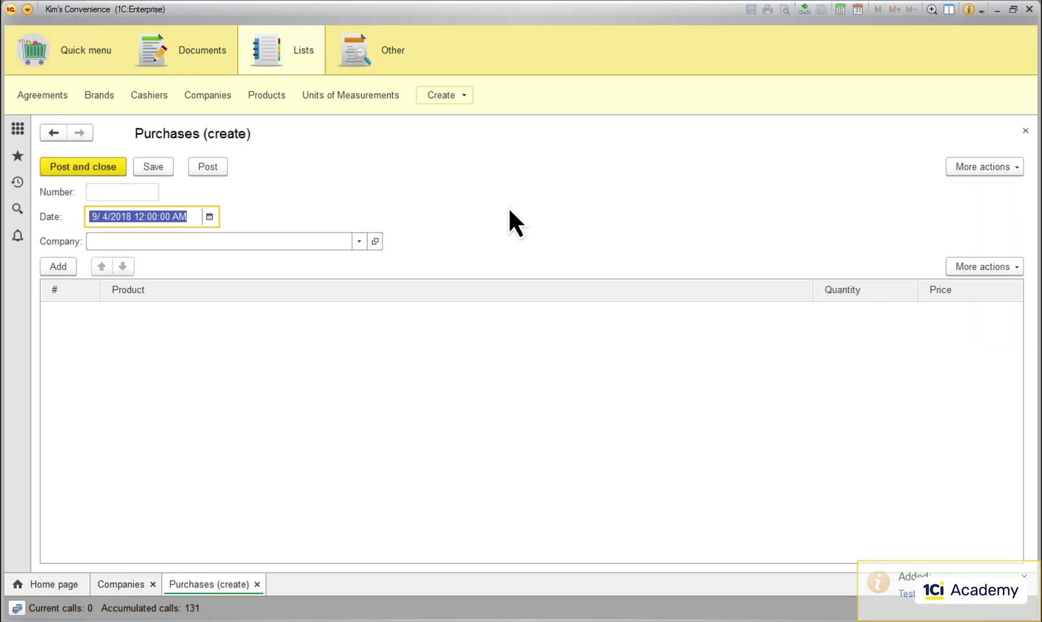
{"action": "left_click", "coordinate": [359, 241]}
{"action": "left_click", "coordinate": [131, 317]}
{"action": "double_click", "coordinate": [378, 235]}
{"action": "left_click", "coordinate": [65, 266]}
{"action": "left_click", "coordinate": [199, 332]}
{"action": "left_click", "coordinate": [860, 316]}
{"action": "left_click", "coordinate": [999, 317]}
{"action": "type", "text": "1"}
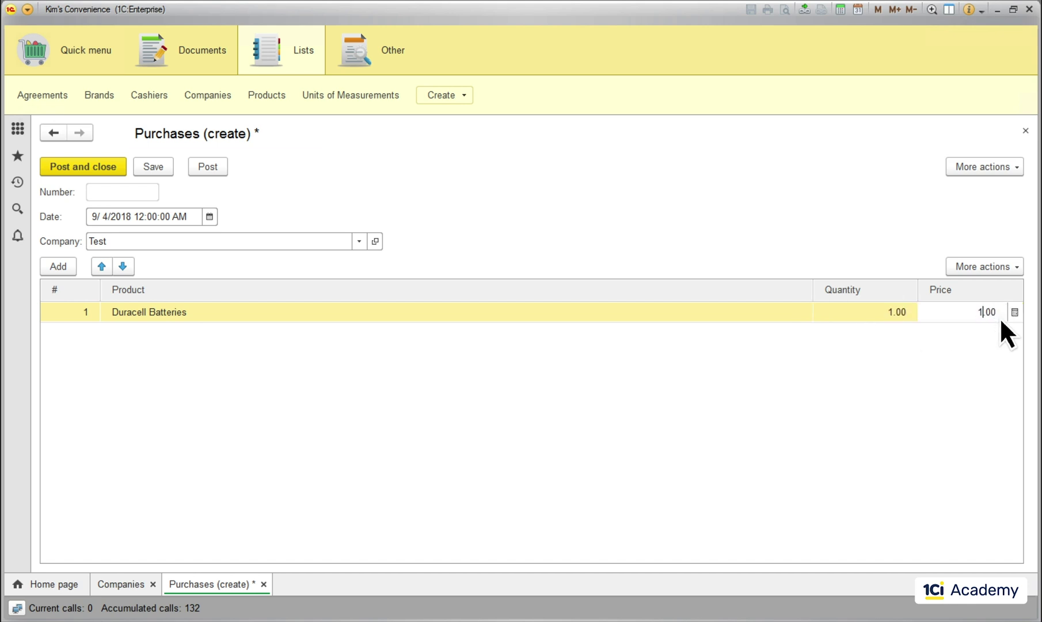
{"action": "left_click", "coordinate": [100, 166]}
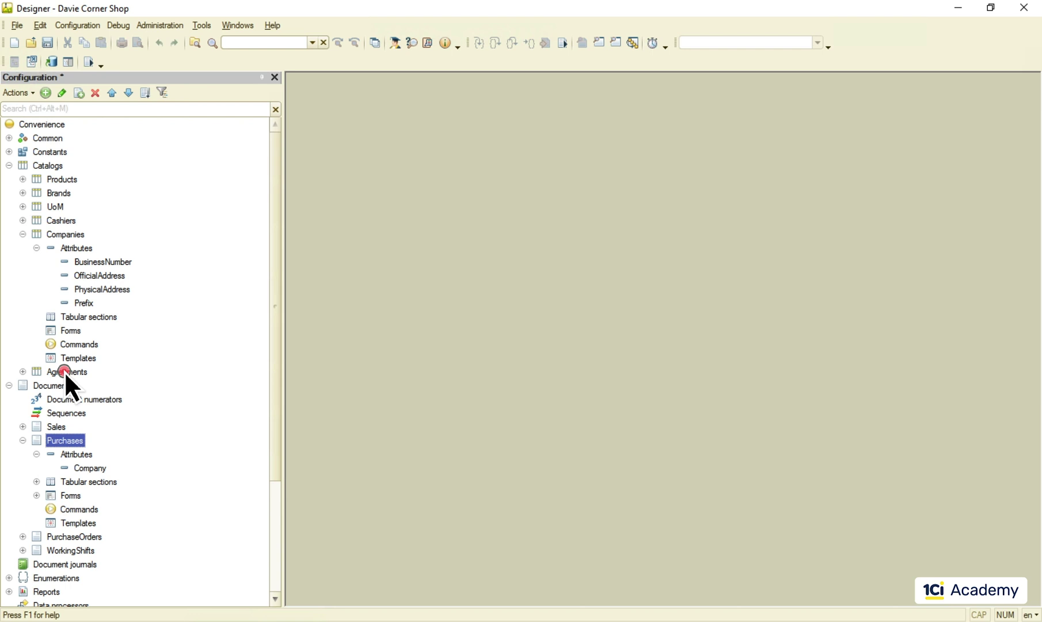
Step: Review the Agreements catalog's numbering settings and standard attributes
{"action": "double_click", "coordinate": [65, 372]}
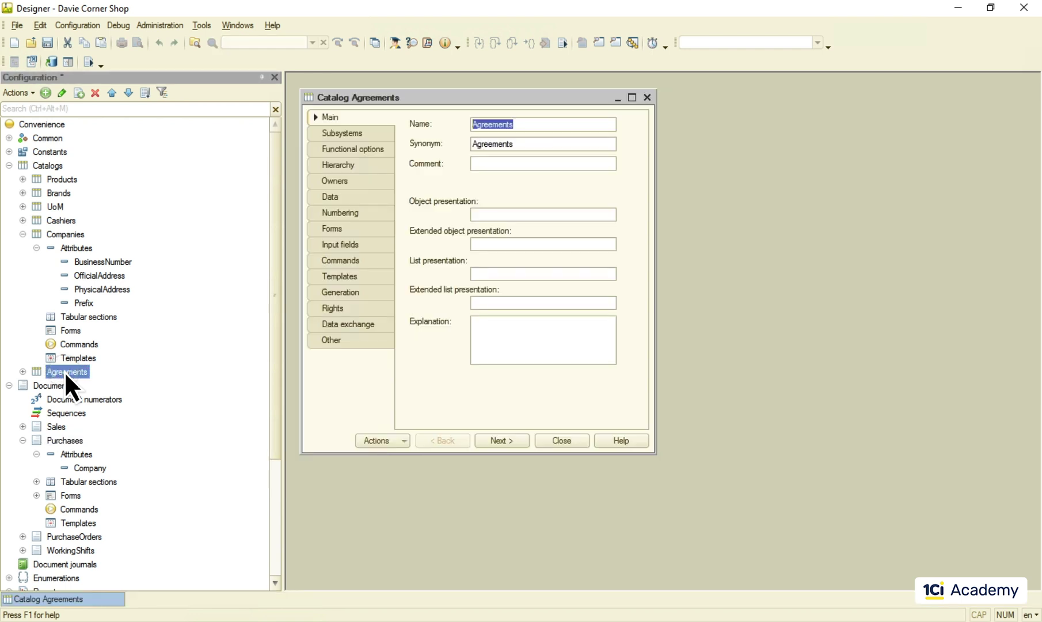
{"action": "left_click", "coordinate": [366, 213]}
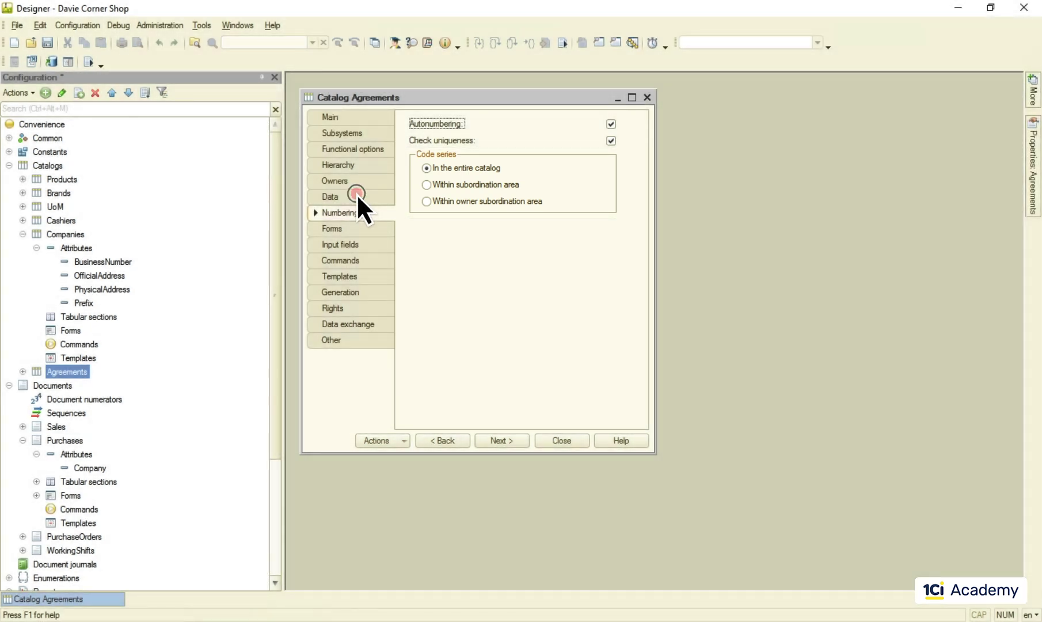
{"action": "left_click", "coordinate": [357, 194]}
{"action": "left_click", "coordinate": [474, 397]}
{"action": "left_click", "coordinate": [344, 211]}
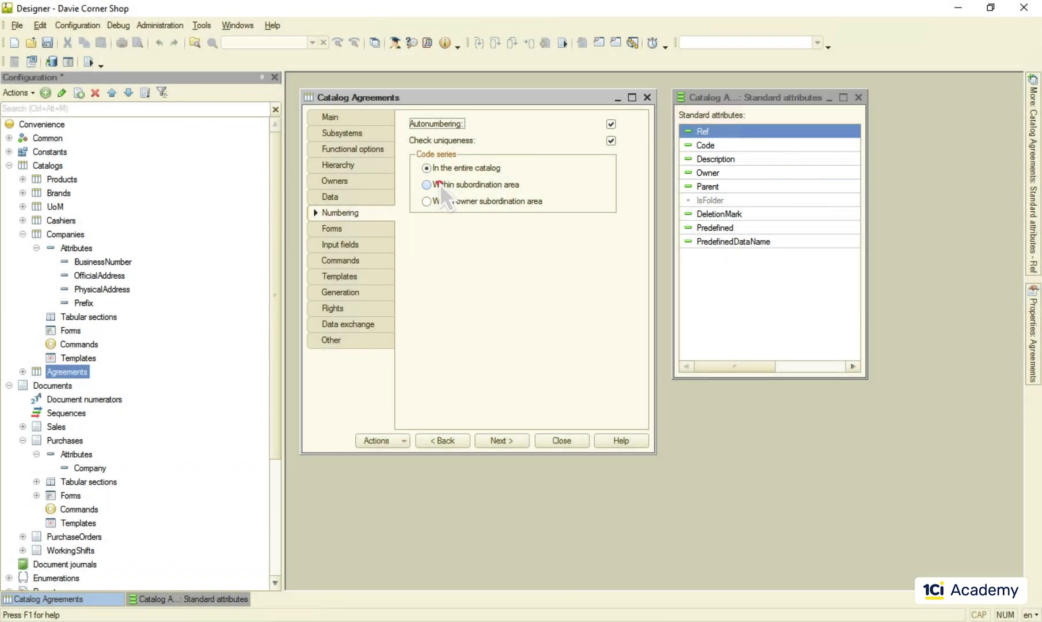
Step: Set the Agreements code series to 'Within owner subordination area', checking the Parent and Owner attributes
{"action": "left_click", "coordinate": [440, 184]}
{"action": "left_click", "coordinate": [716, 186]}
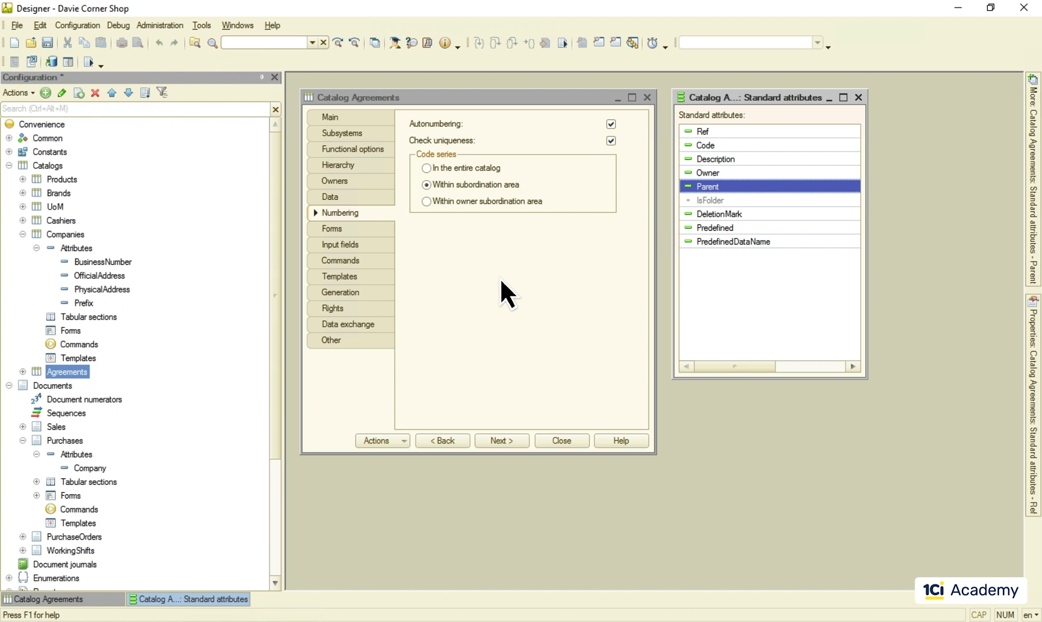
{"action": "left_click", "coordinate": [494, 202]}
{"action": "left_click", "coordinate": [738, 173]}
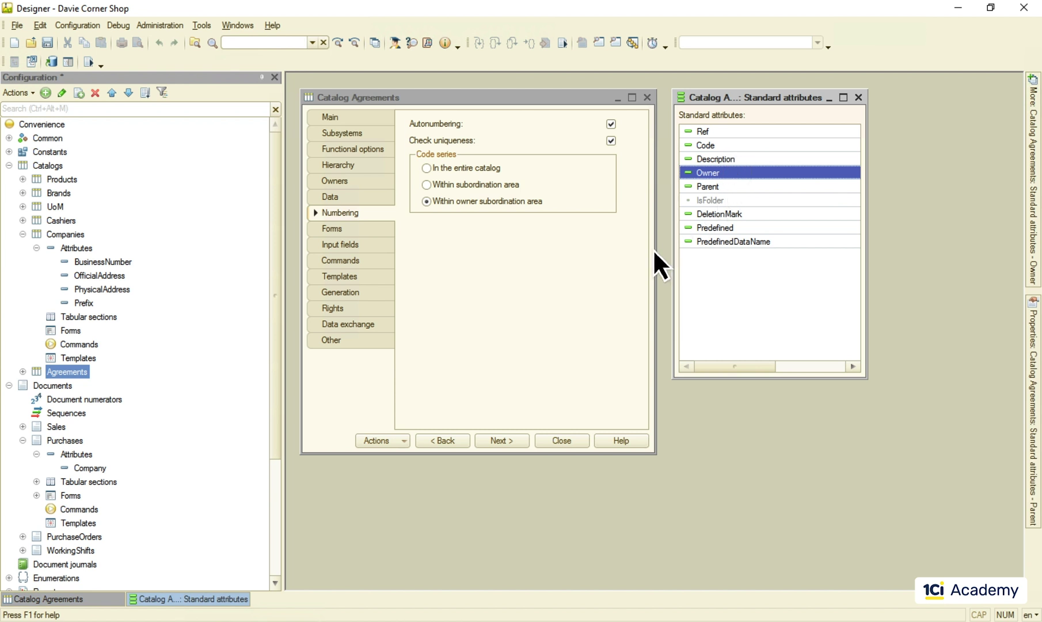
{"action": "left_click", "coordinate": [859, 96]}
{"action": "left_click", "coordinate": [561, 440]}
Step: Review the Sales document's numbering settings and keep its periodicity Non-periodic
{"action": "double_click", "coordinate": [57, 426]}
{"action": "left_click", "coordinate": [338, 181]}
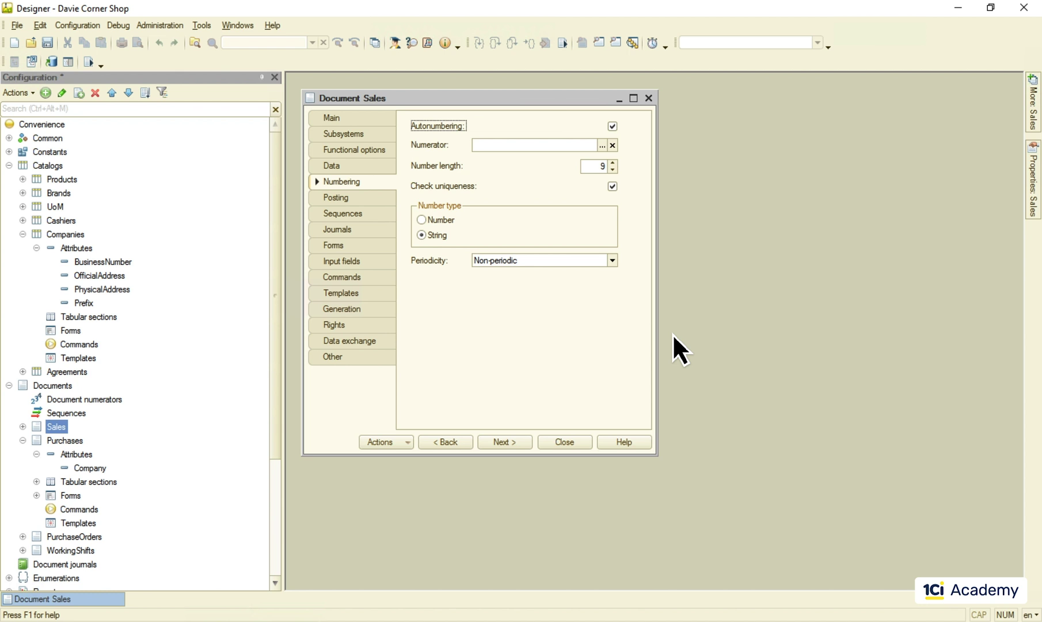
{"action": "left_click", "coordinate": [612, 259]}
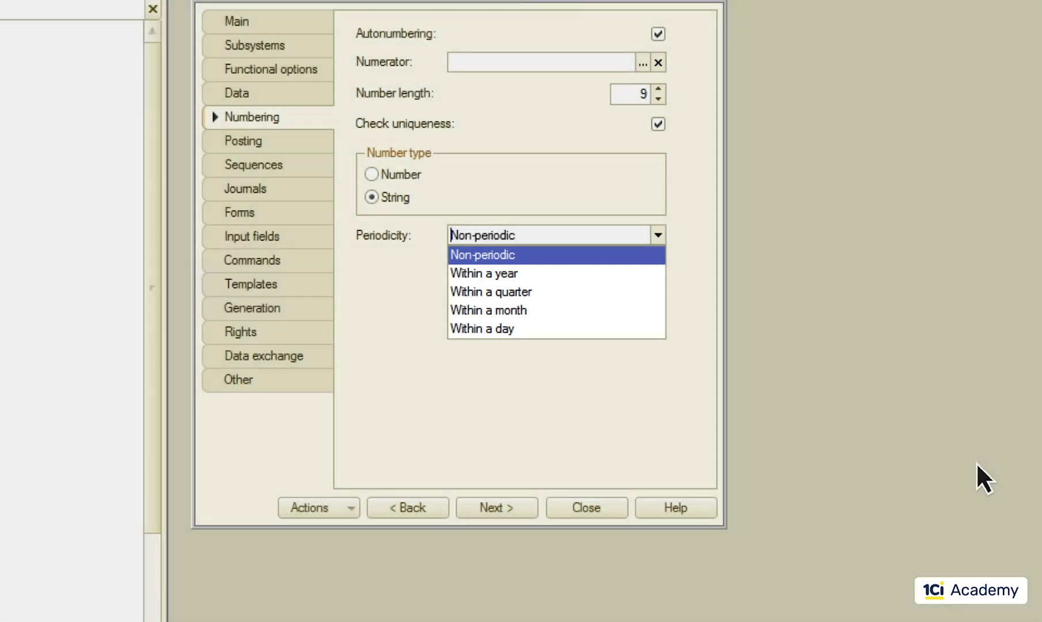
{"action": "left_click", "coordinate": [694, 431]}
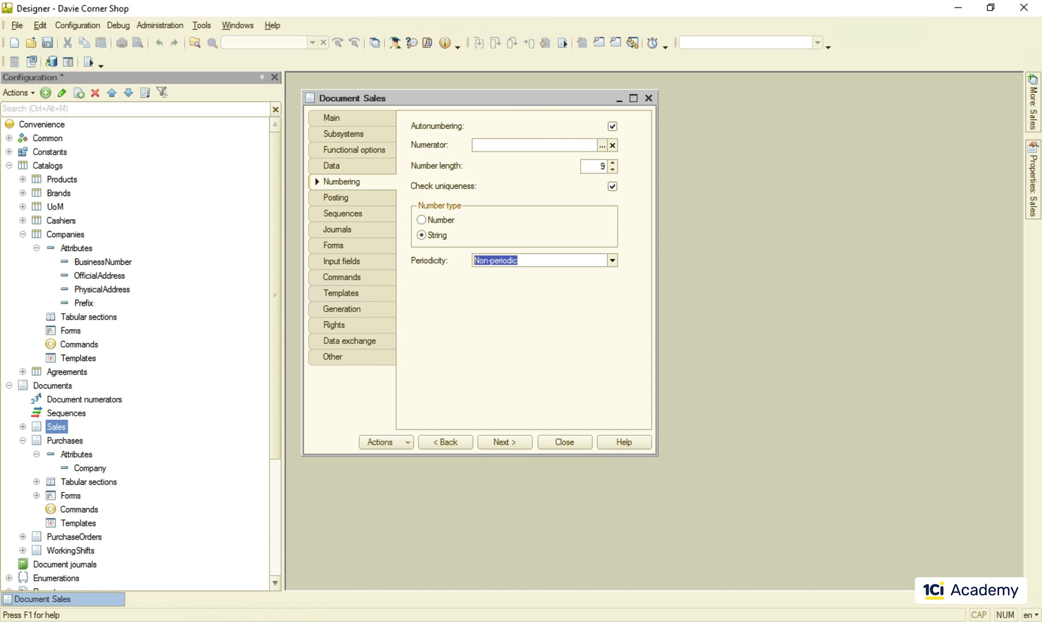
Step: Add DocumentNumerator1 and assign it as the Sales document's numerator
{"action": "right_click", "coordinate": [98, 399]}
{"action": "left_click", "coordinate": [116, 408]}
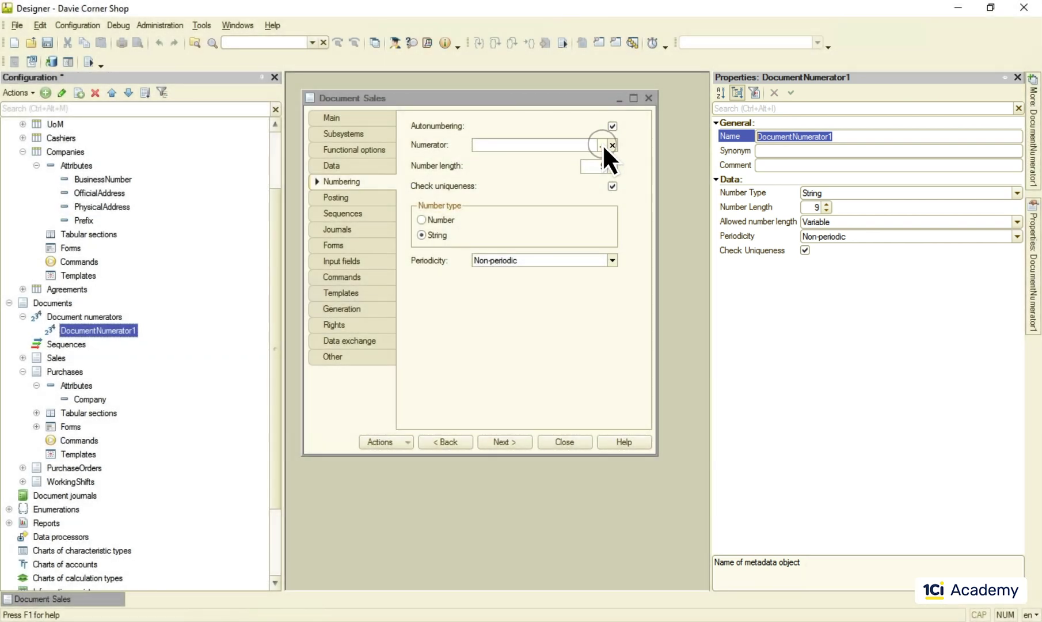
{"action": "left_click", "coordinate": [602, 144]}
{"action": "left_click", "coordinate": [636, 231]}
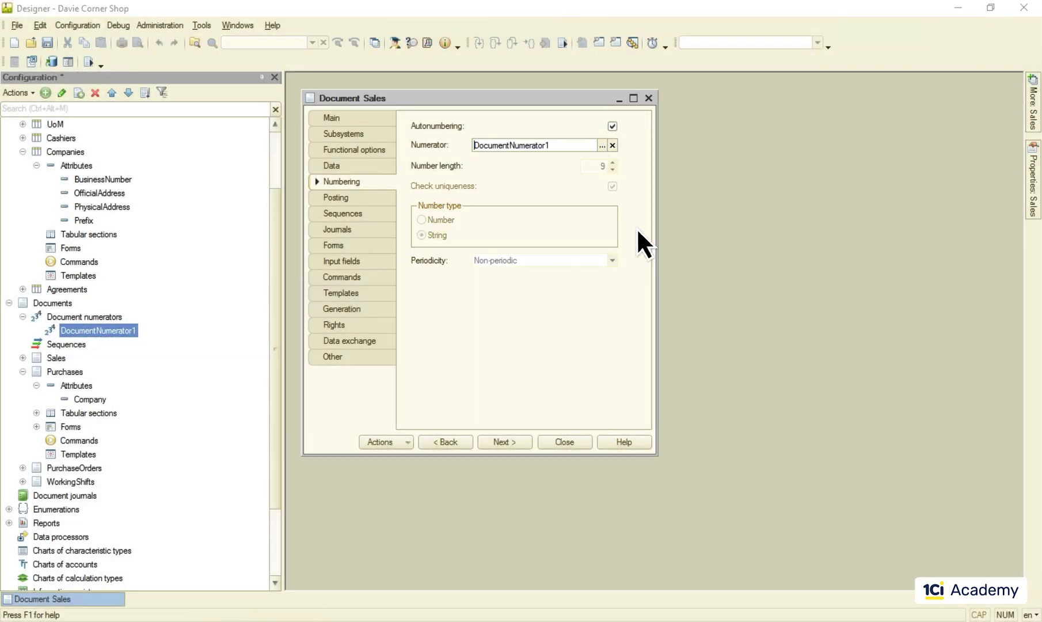